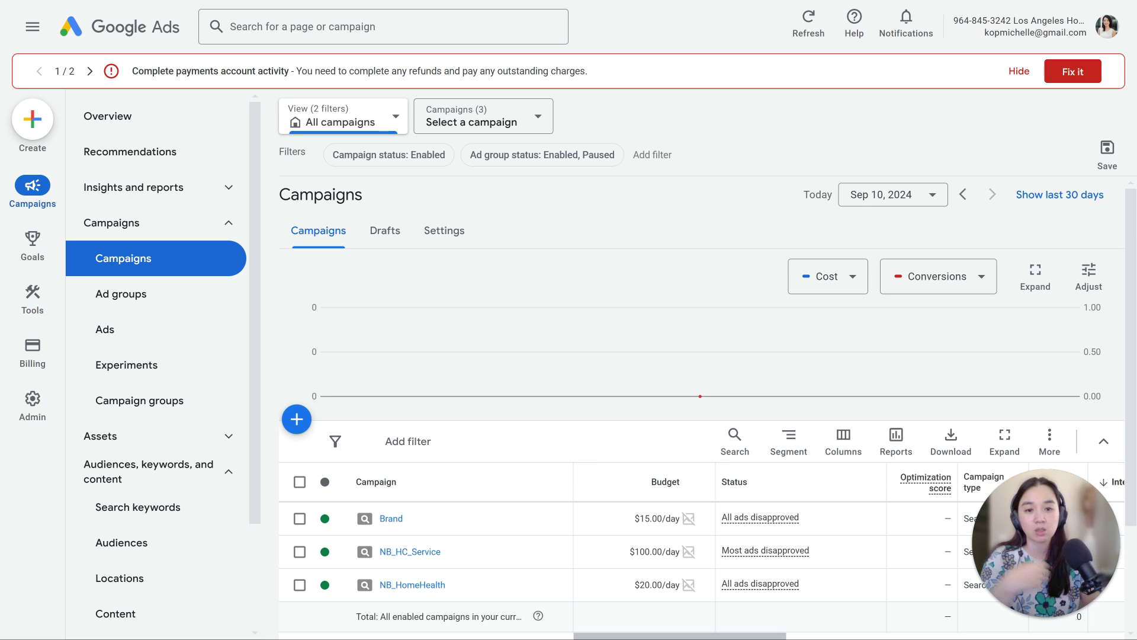
Pan the campaigns table to the Search impr. share, Bid strategy type and Avg. CPC columns.
left_click_drag(1057, 527, 87, 588)
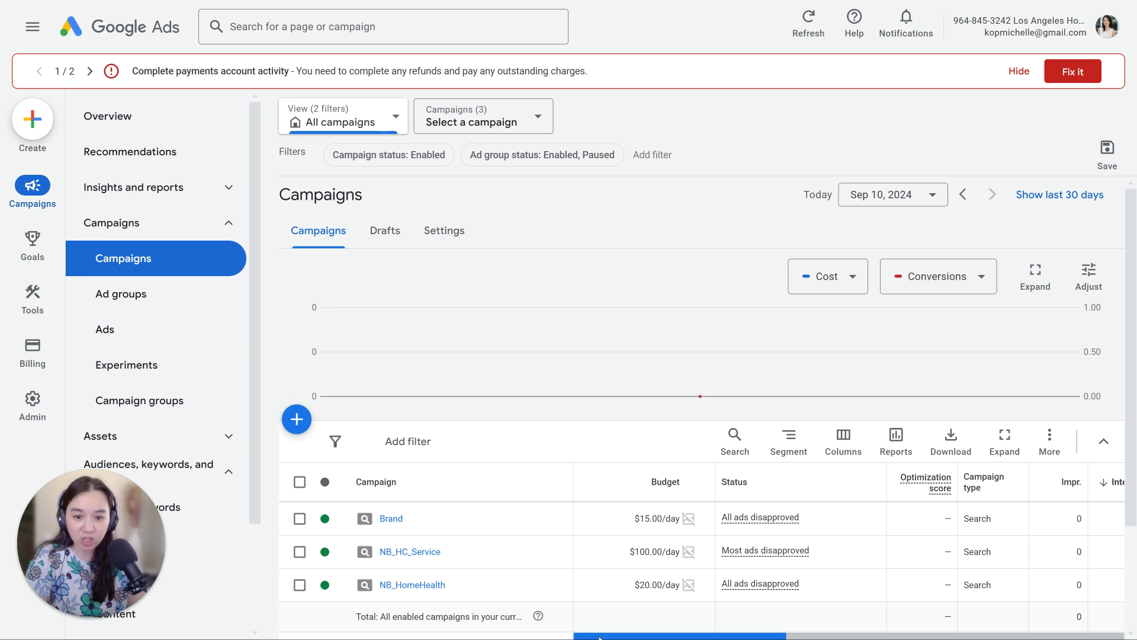
left_click_drag(599, 637, 939, 637)
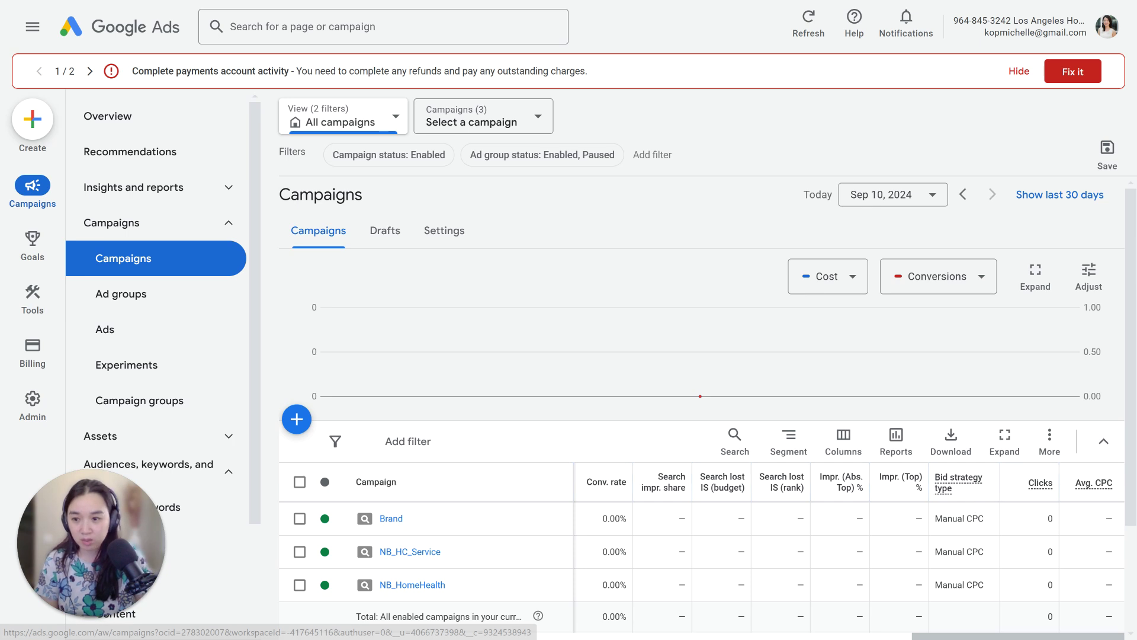
left_click_drag(77, 527, 1029, 528)
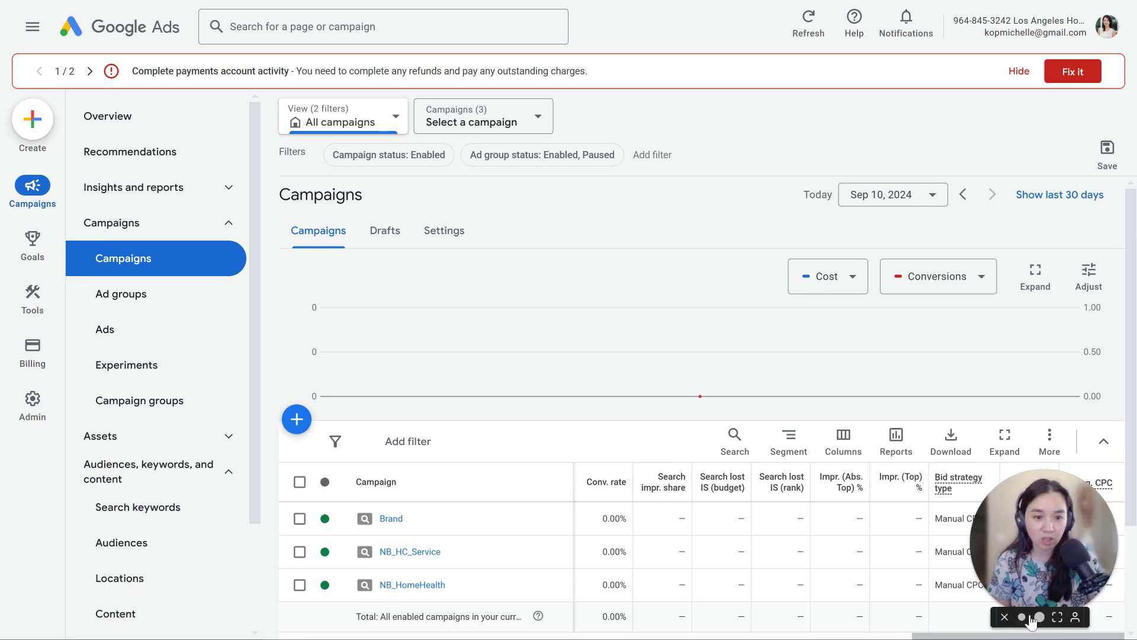
Open Search keywords and check the two Brand caregiver keywords flagged Not eligible for low search volume.
left_click(126, 510)
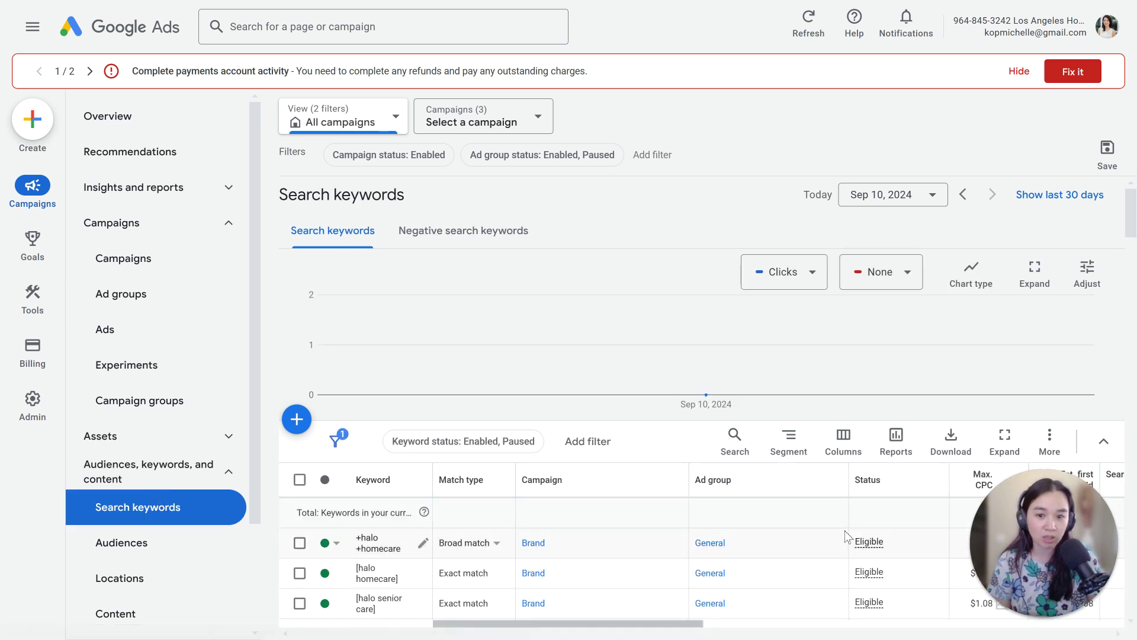
mouse_move(915, 421)
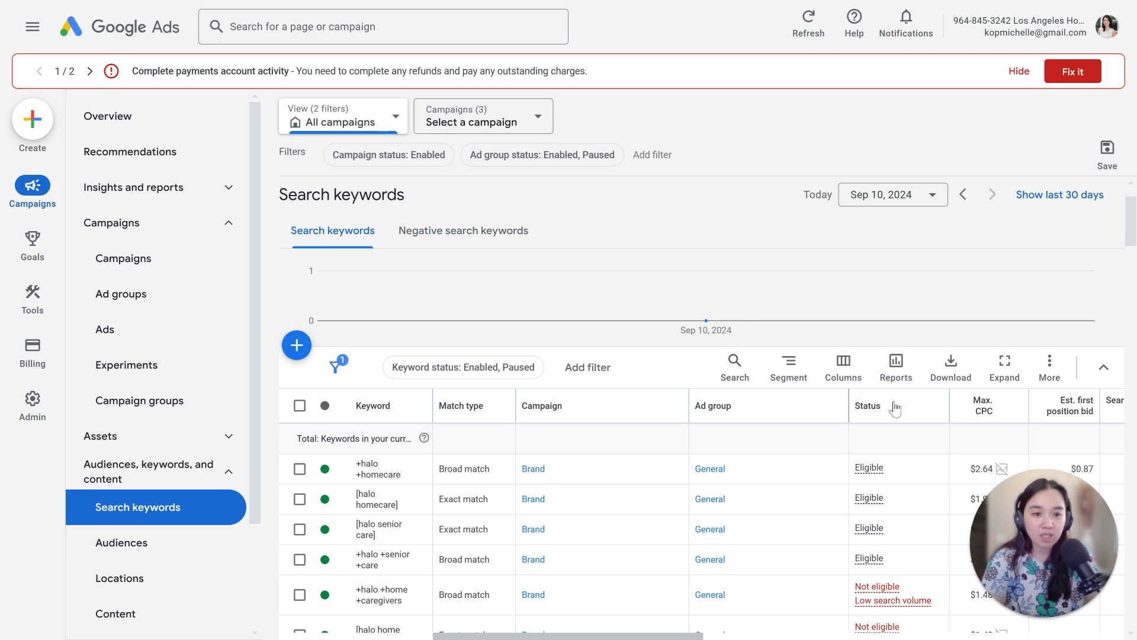
scroll(920, 463, "down", 1)
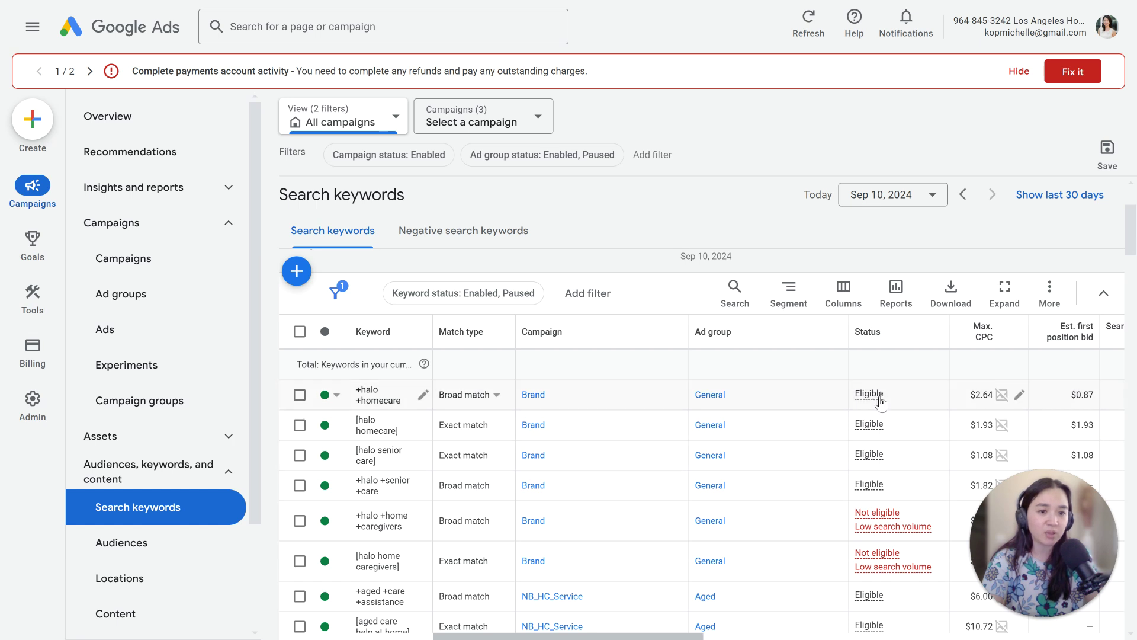
mouse_move(882, 565)
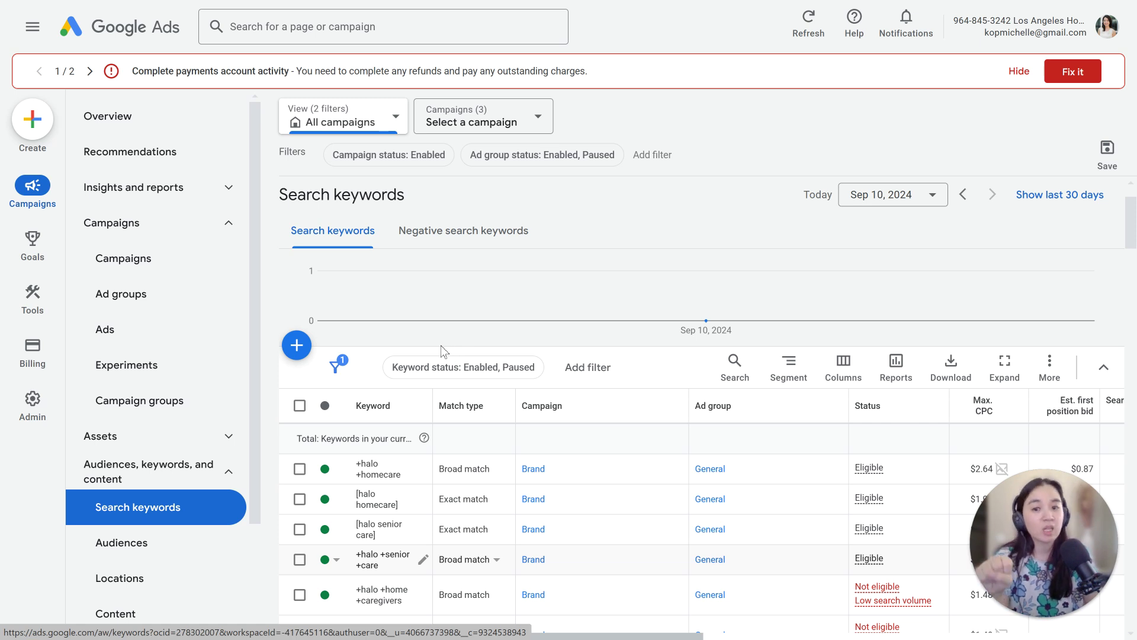
scroll(405, 525, "down", 3)
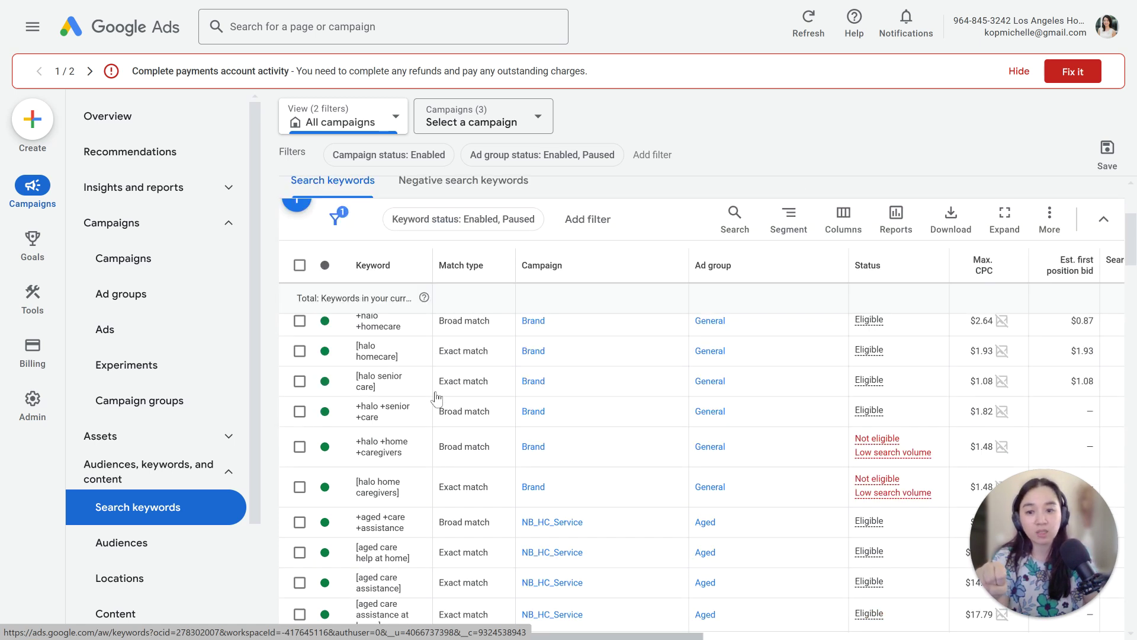
Open Recommendations to see the card saying the account isn't receiving impressions.
left_click(189, 164)
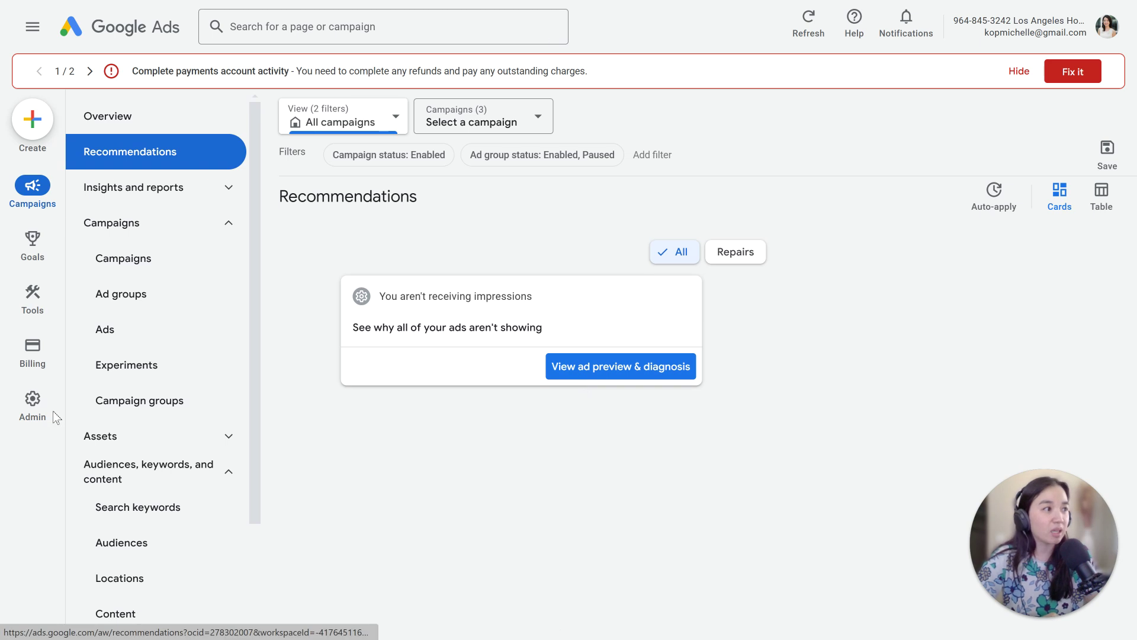
Return to Search keywords, widen the Keyword column, and review +halo +home +caregivers' low-volume status.
left_click(179, 513)
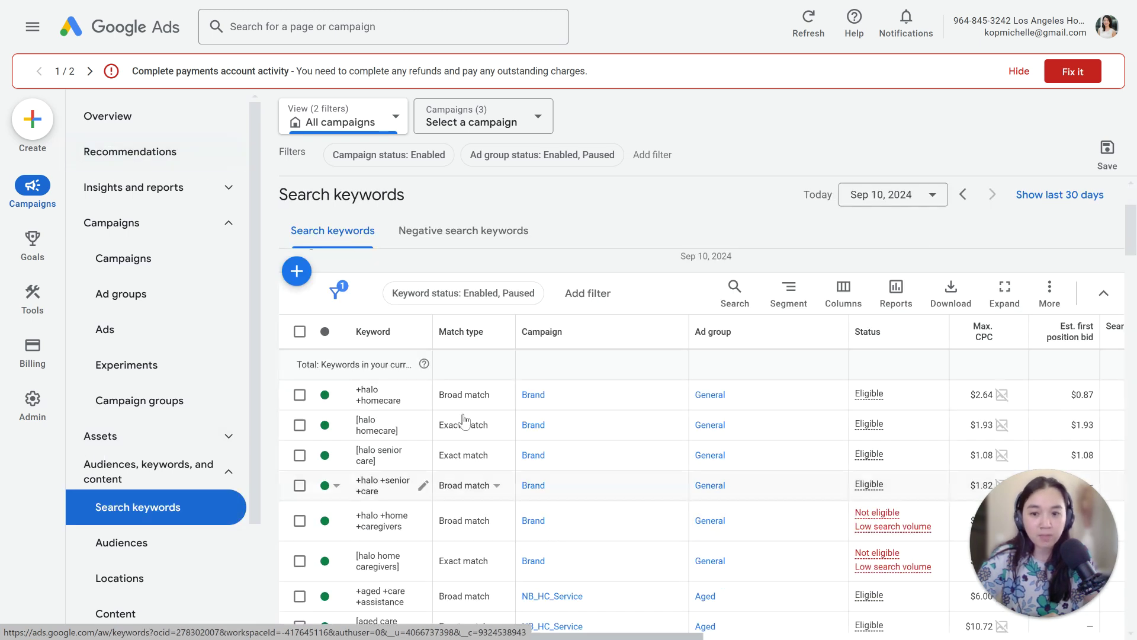
left_click_drag(433, 323, 505, 320)
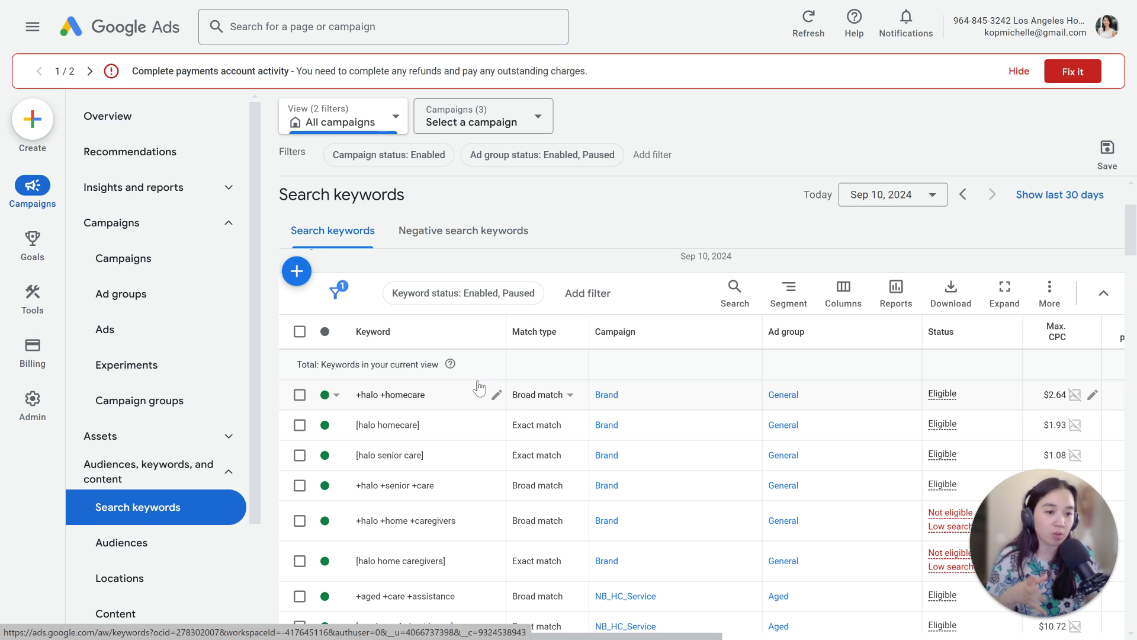
scroll(924, 432, "down", 2)
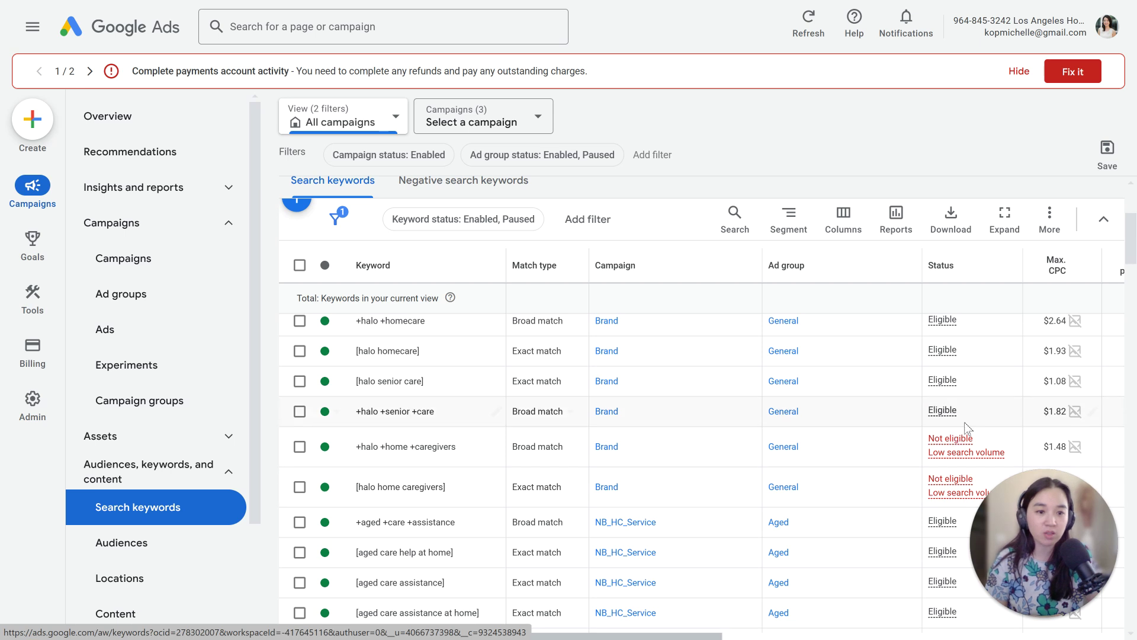
mouse_move(961, 453)
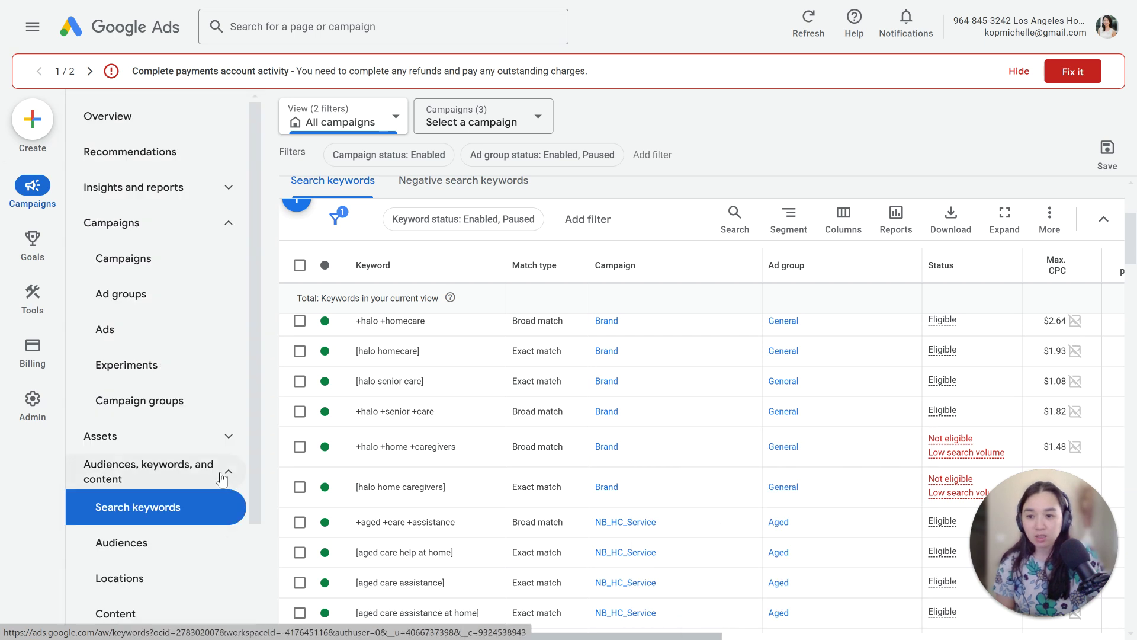
scroll(178, 525, "down", 2)
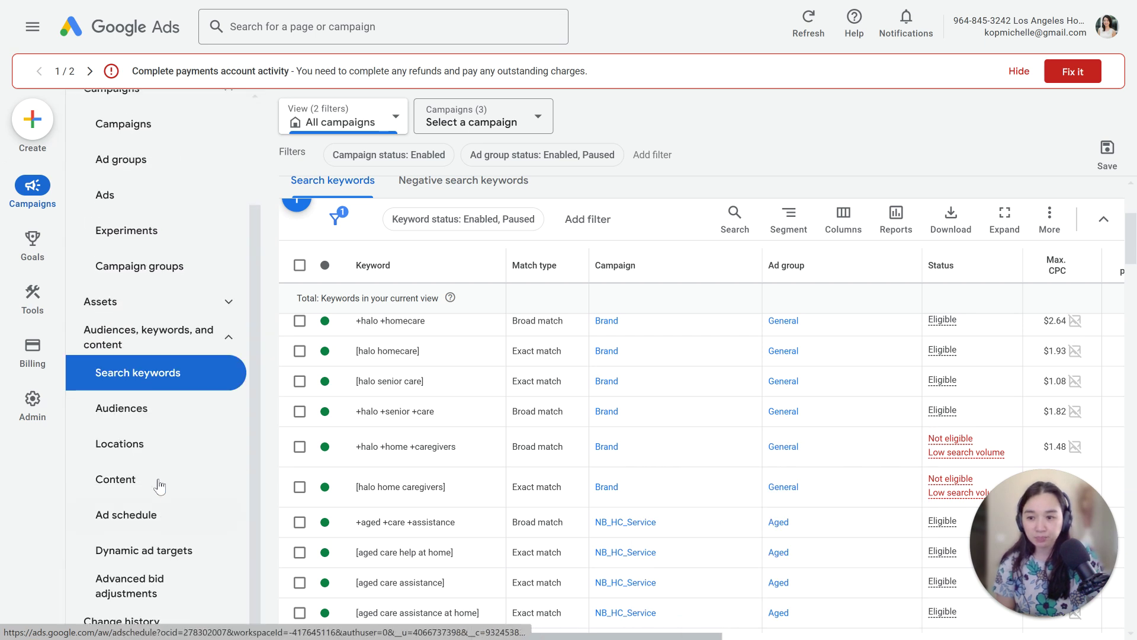
Open Audiences and expand the Exclusions table, which shows no audience segment exclusions.
left_click(178, 418)
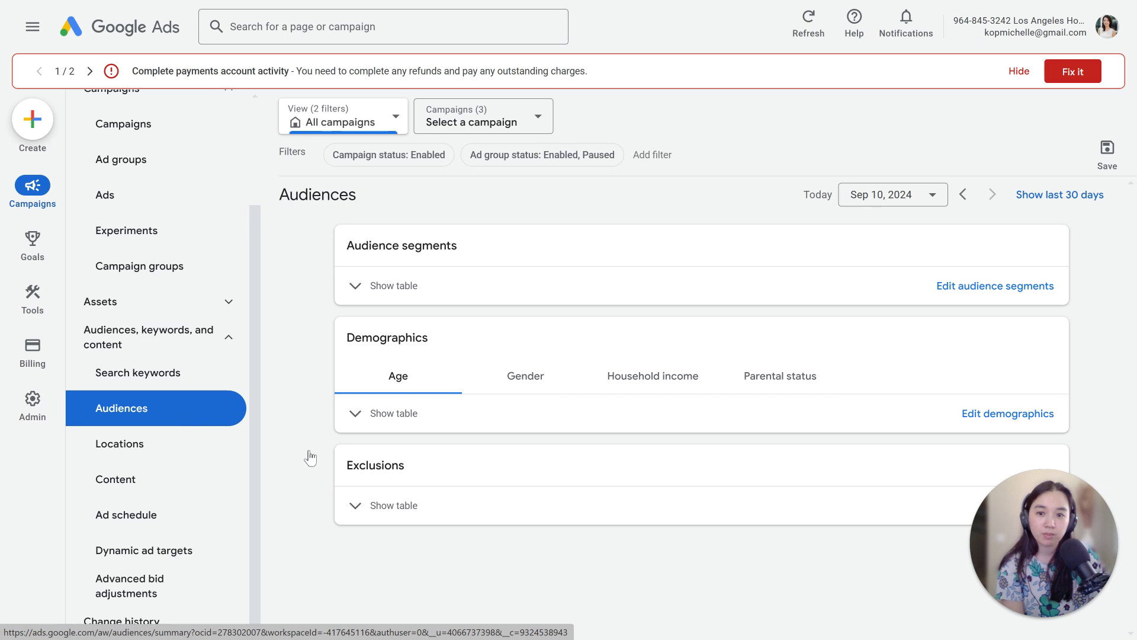
scroll(397, 482, "down", 2)
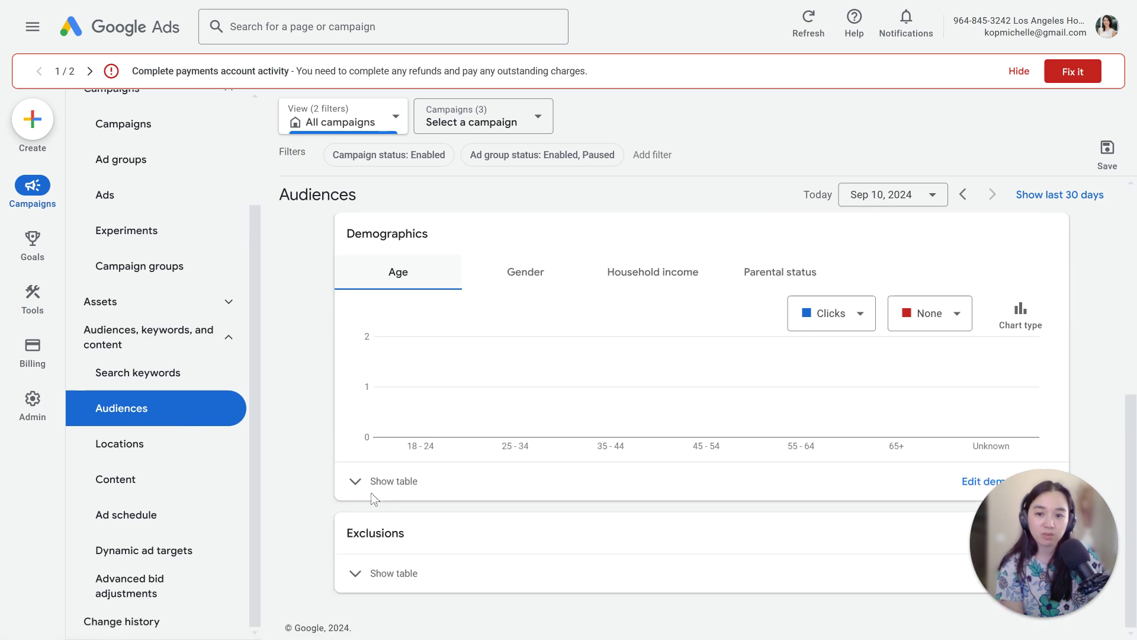
left_click(359, 575)
scroll(462, 547, "down", 2)
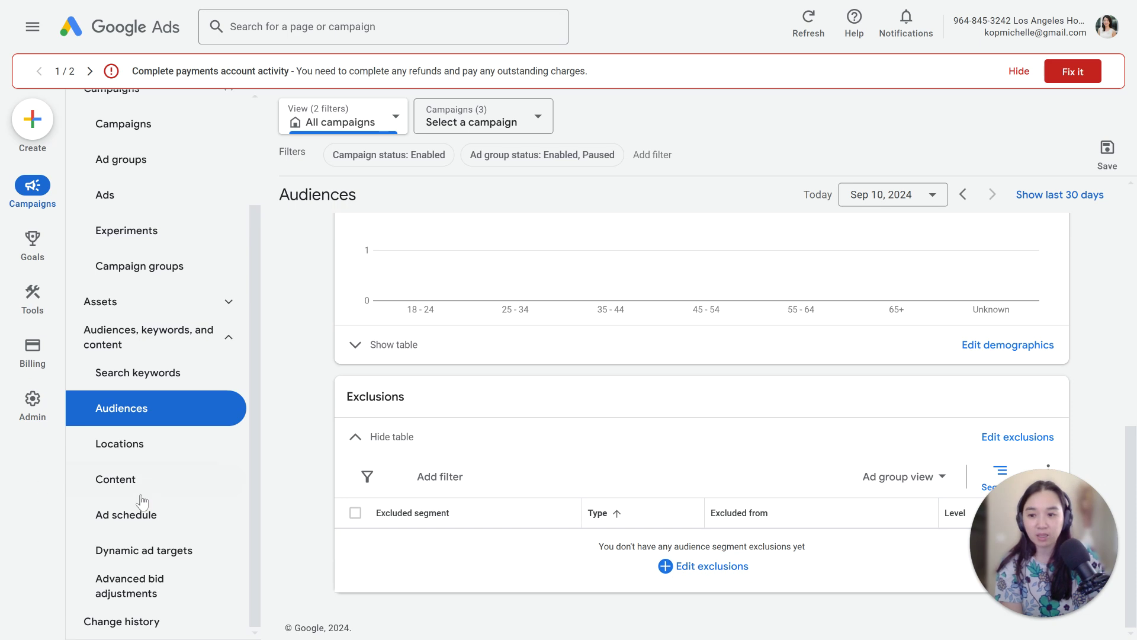
Review Locations: targeted cities like Agoura Hills and the Nevada, Glendale and Burbank exclusions.
left_click(168, 450)
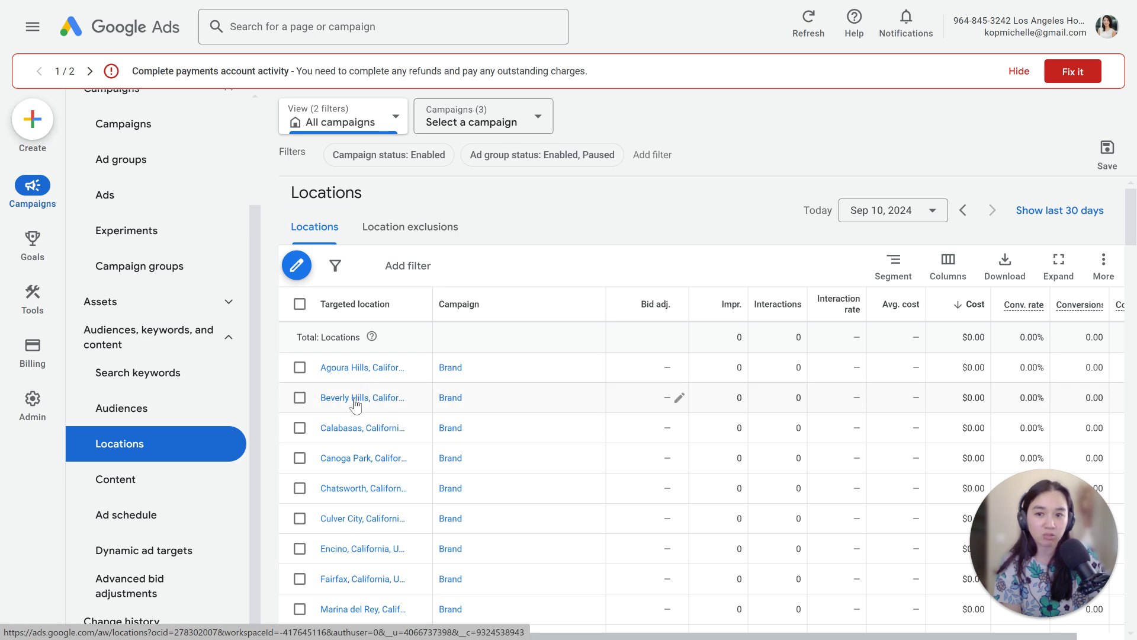
left_click(416, 232)
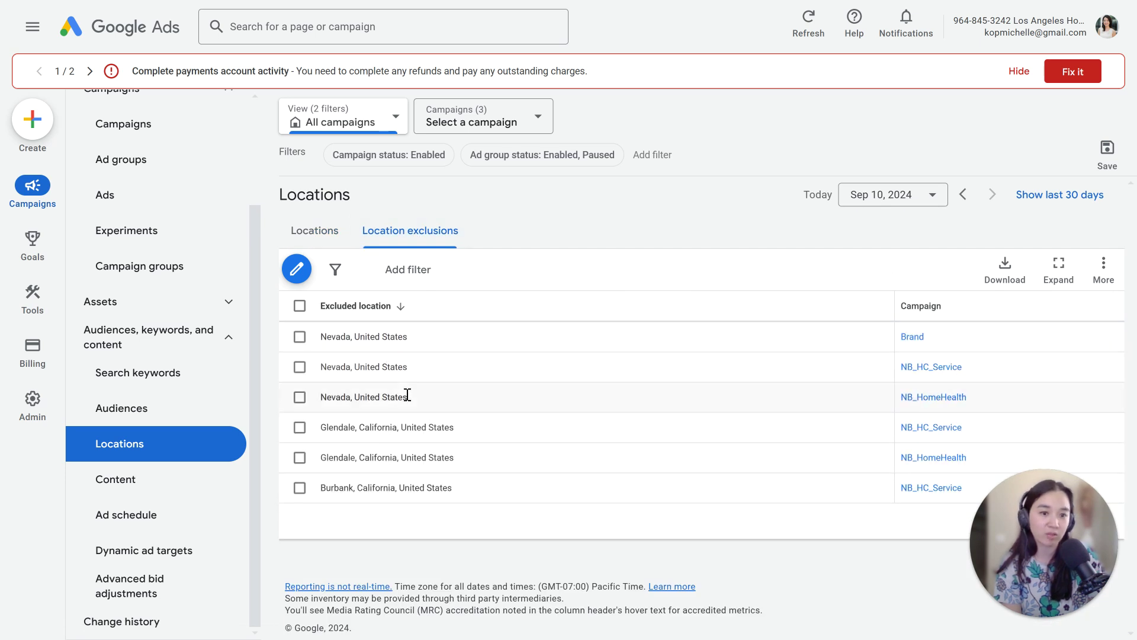
left_click(347, 234)
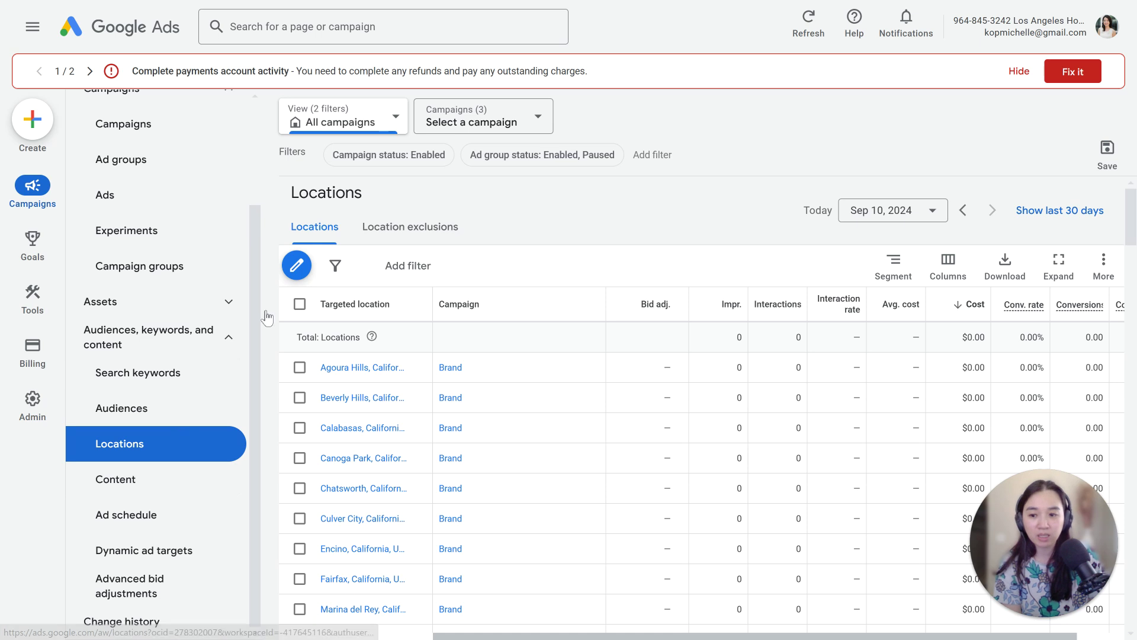
Search 'devices' to open the Devices report and review bid adjustments, including -100% tablets for NB_HC_Service.
left_click(434, 33)
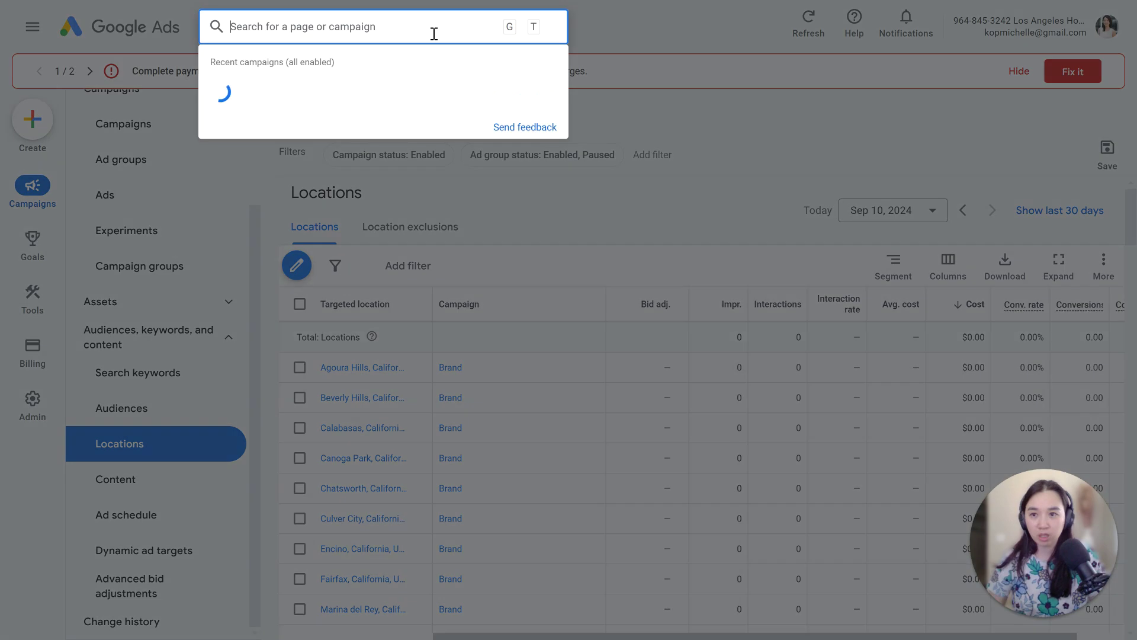
type("devices")
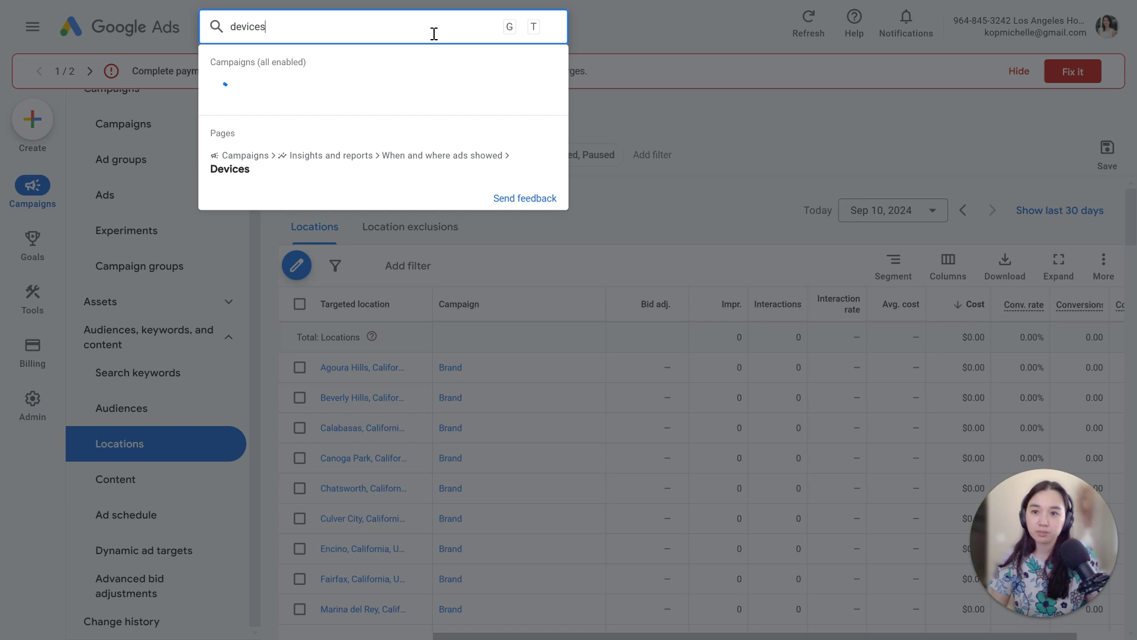
left_click(364, 180)
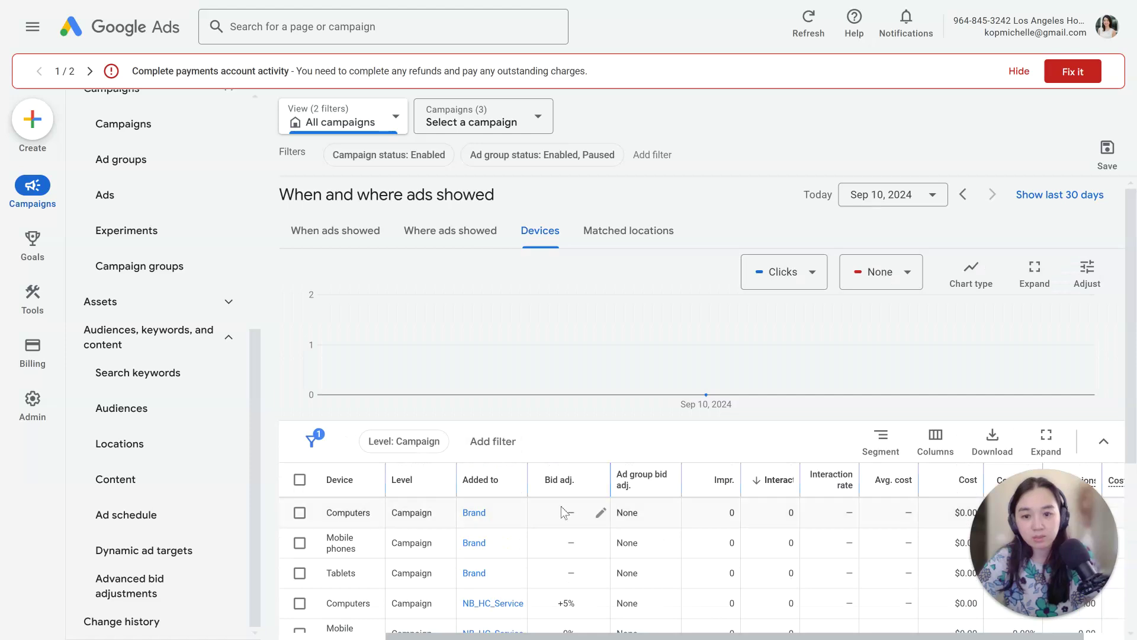
scroll(554, 467, "down", 5)
scroll(554, 467, "up", 1)
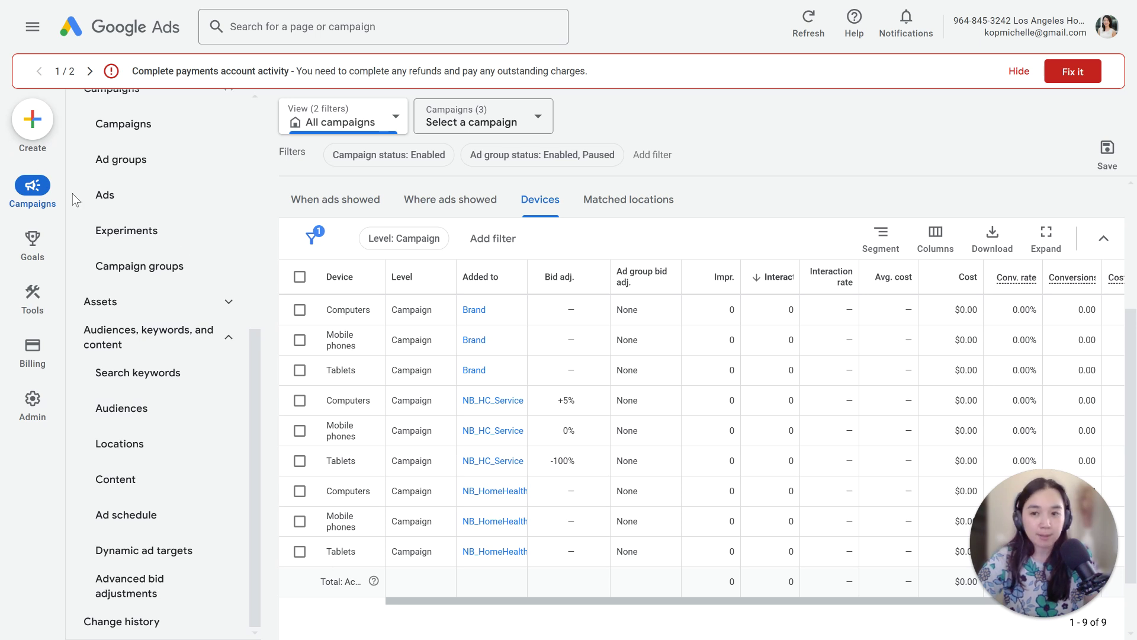
scroll(206, 381, "up", 4)
scroll(207, 381, "down", 1)
scroll(206, 381, "down", 2)
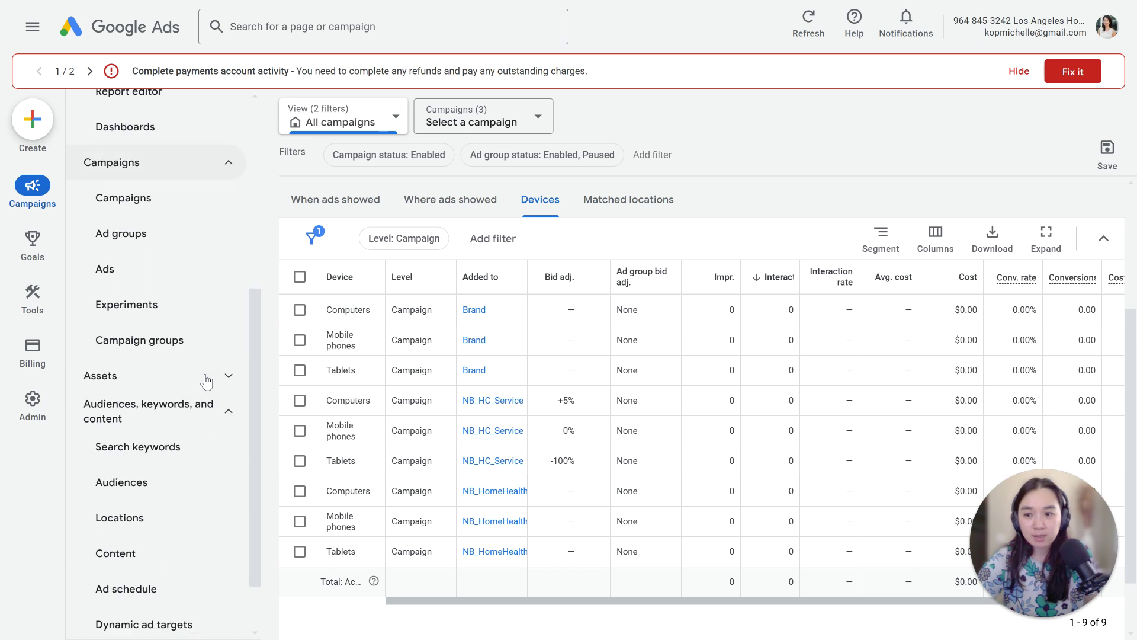
scroll(205, 378, "up", 3)
Set the Campaign status filter to All to list all 13 campaigns with their bid strategy types.
left_click(241, 359)
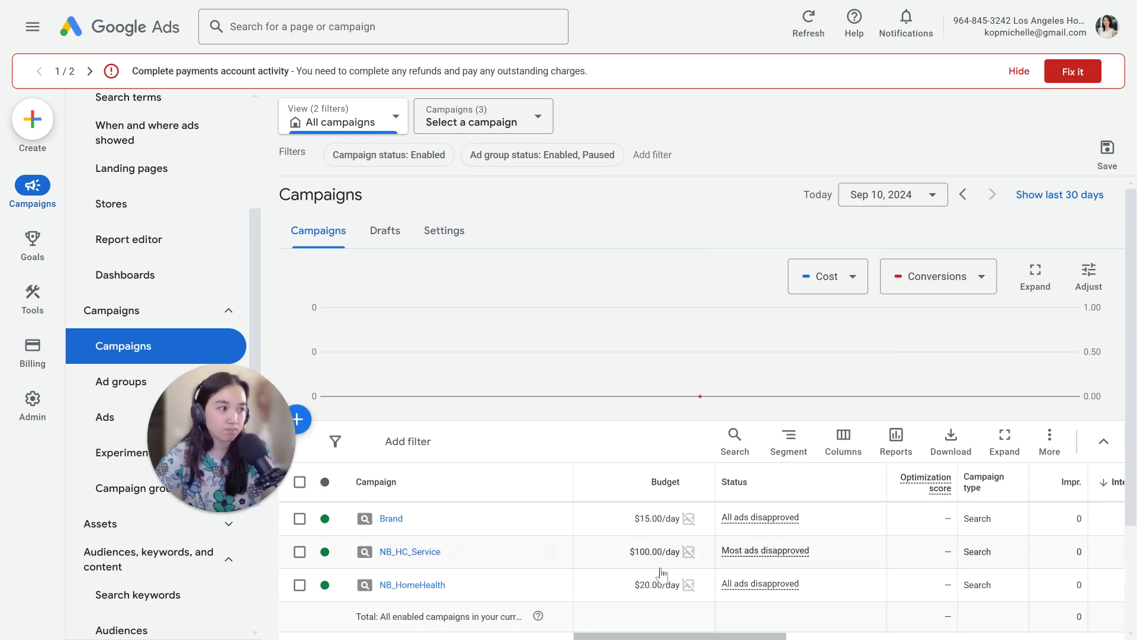
left_click_drag(691, 636, 1031, 638)
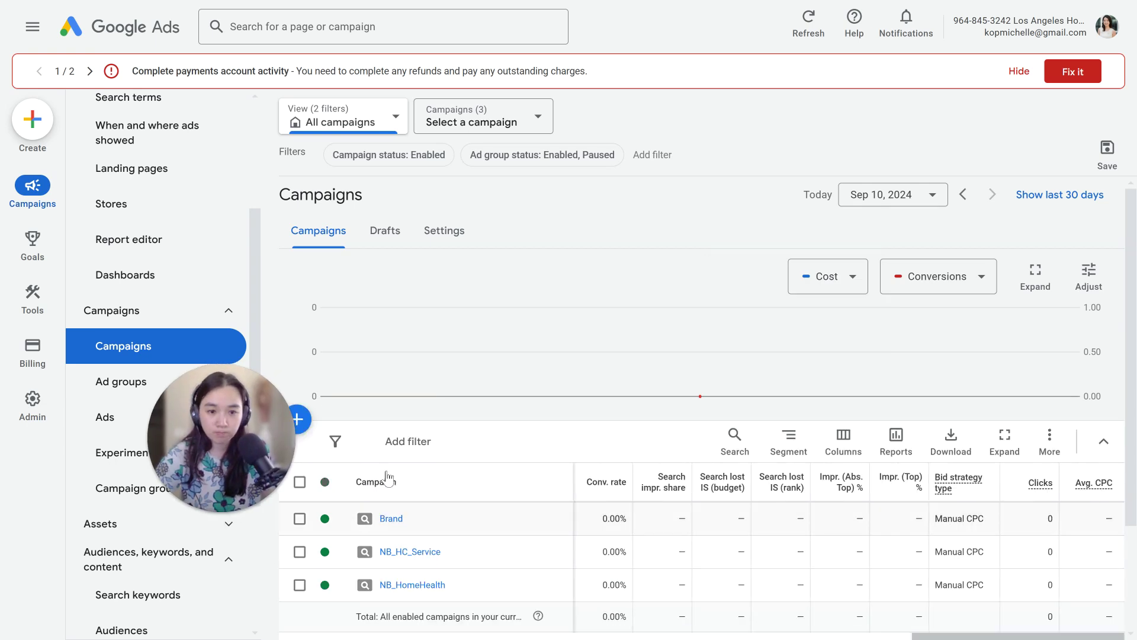
left_click(435, 153)
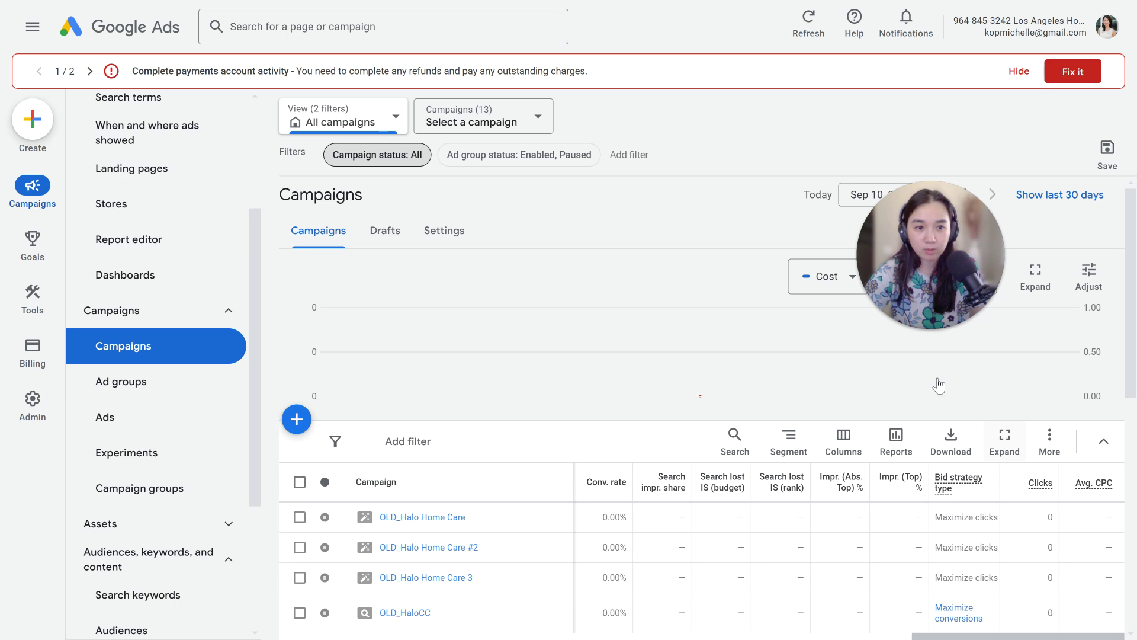
scroll(998, 517, "down", 3)
scroll(998, 518, "down", 4)
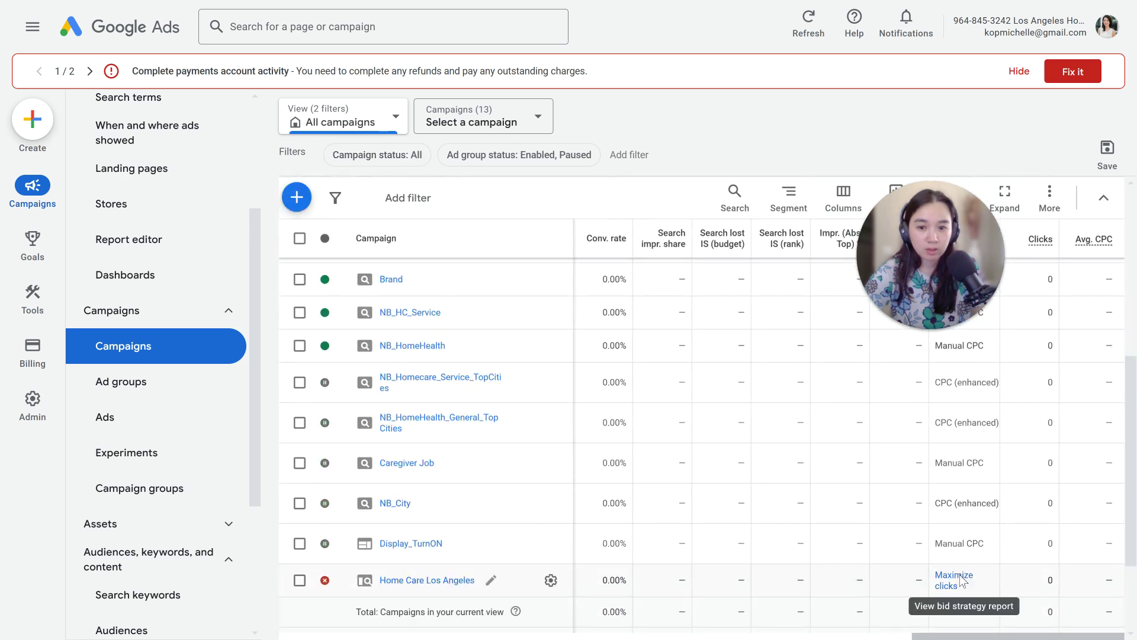
Open the Maximize clicks bid strategy report for Home Care Los Angeles and expand its Settings.
left_click(960, 580)
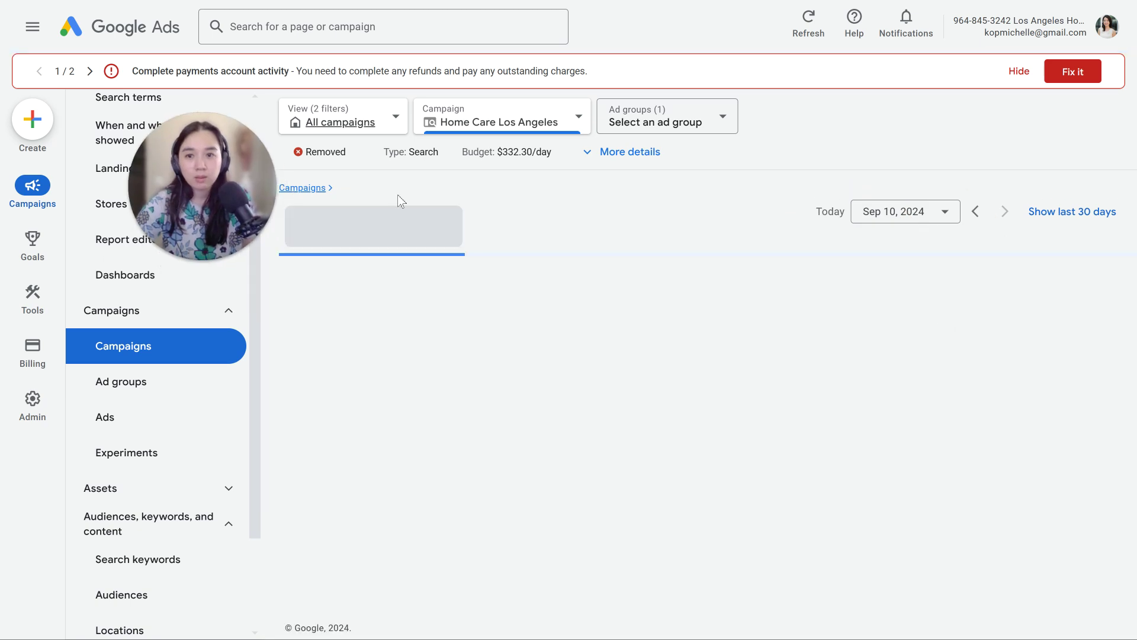
scroll(728, 407, "down", 5)
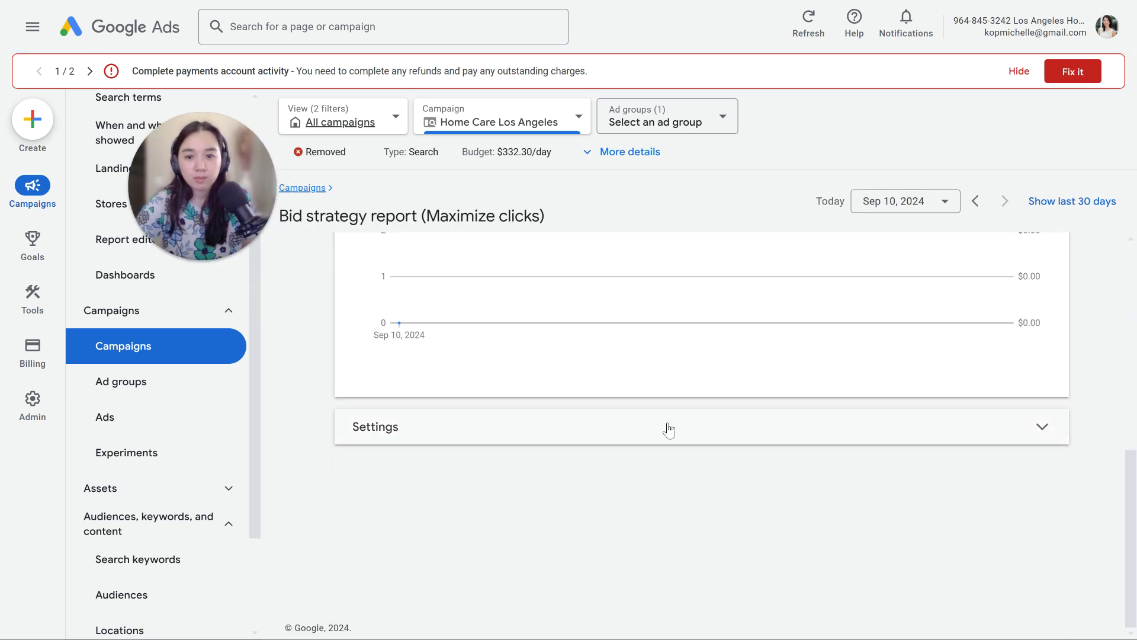
left_click(666, 426)
scroll(655, 439, "down", 3)
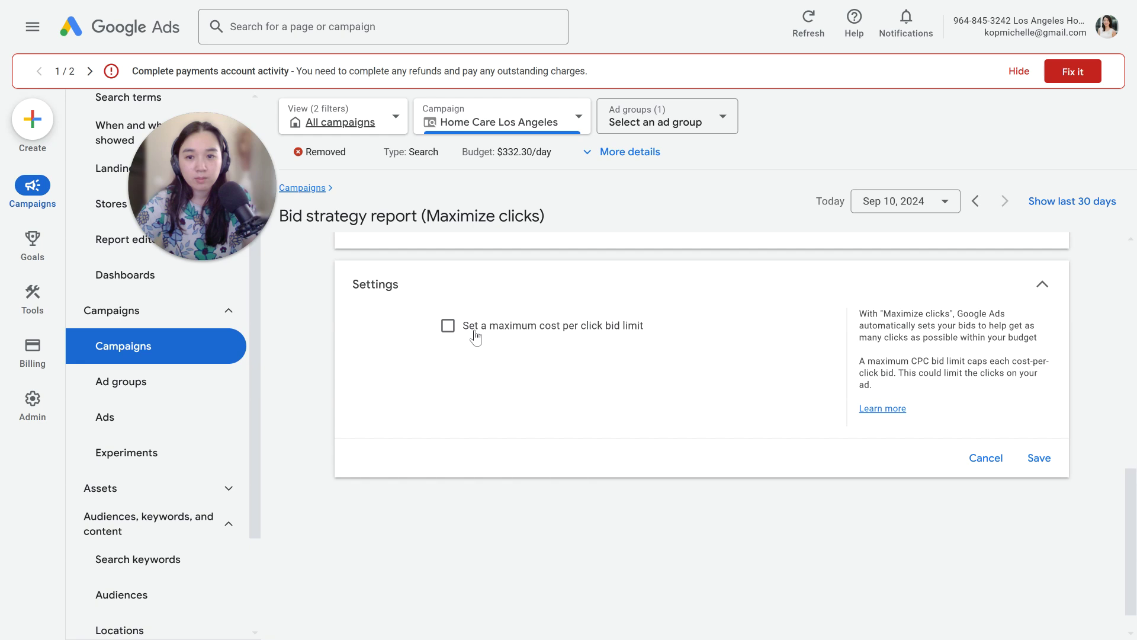
scroll(457, 304, "up", 1)
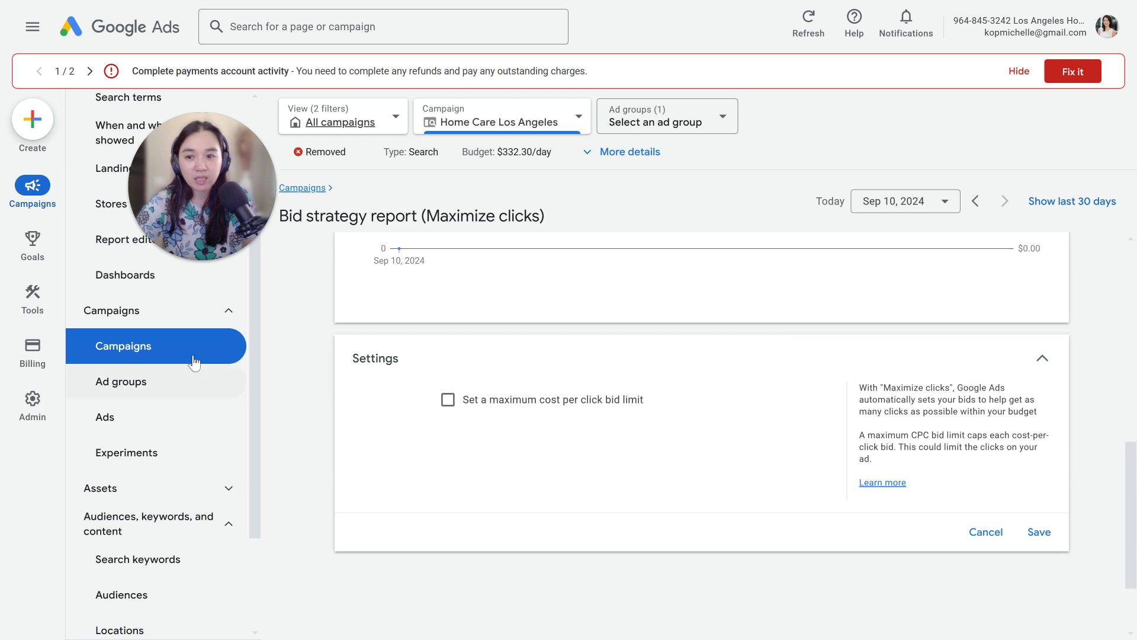
scroll(580, 423, "up", 2)
scroll(580, 423, "down", 3)
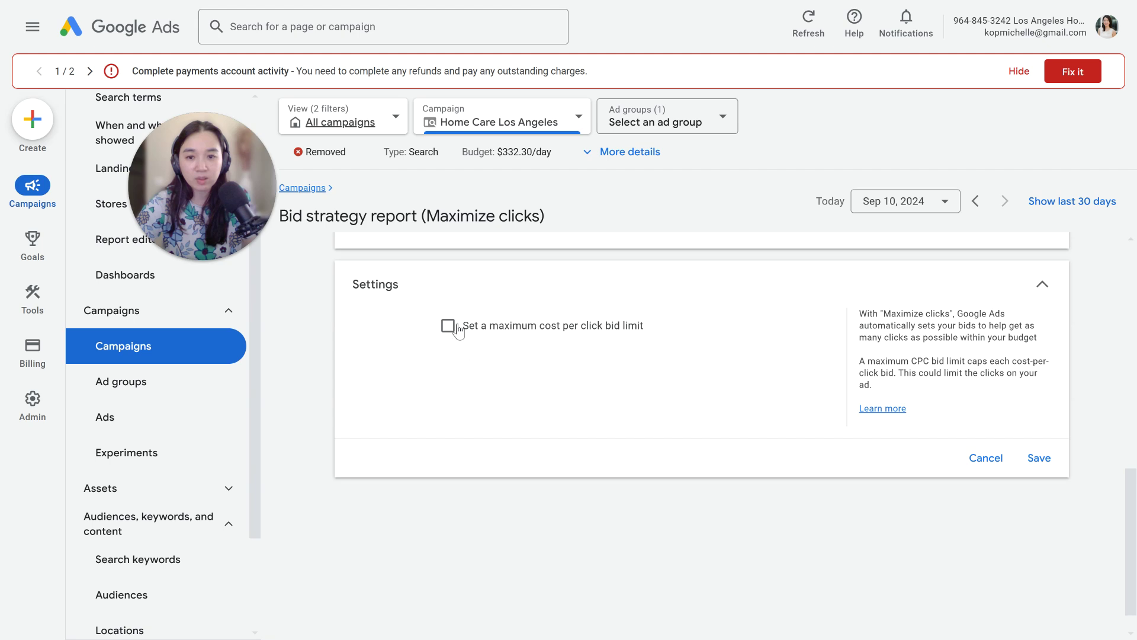
Try a maximum CPC bid limit of 1, then leave the bid limit switched off.
left_click(448, 325)
left_click(471, 381)
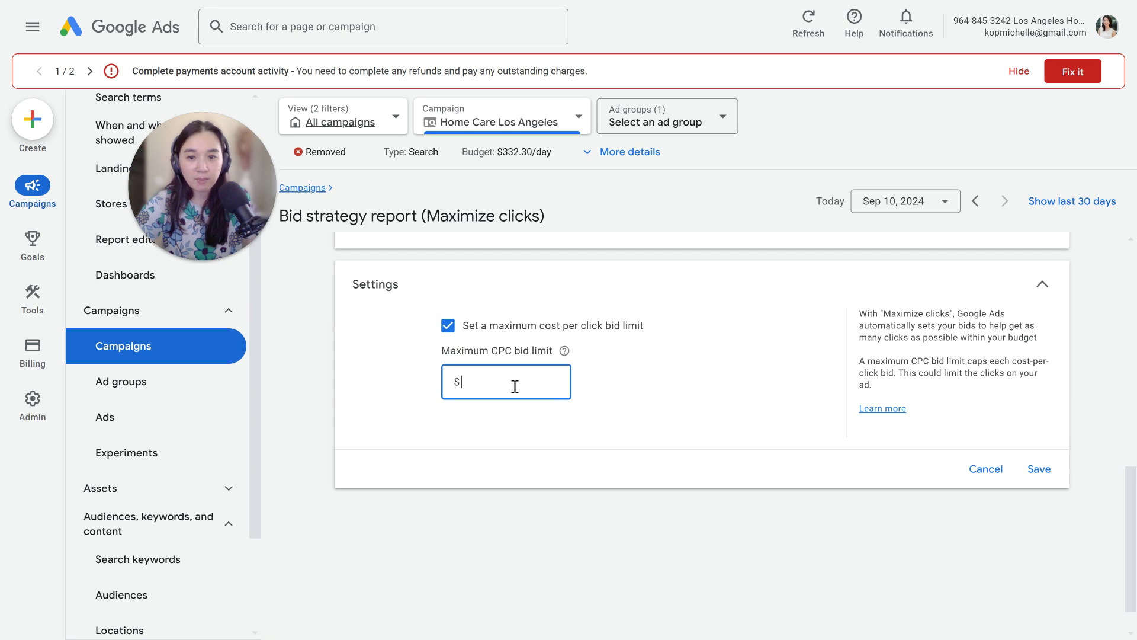
type("1")
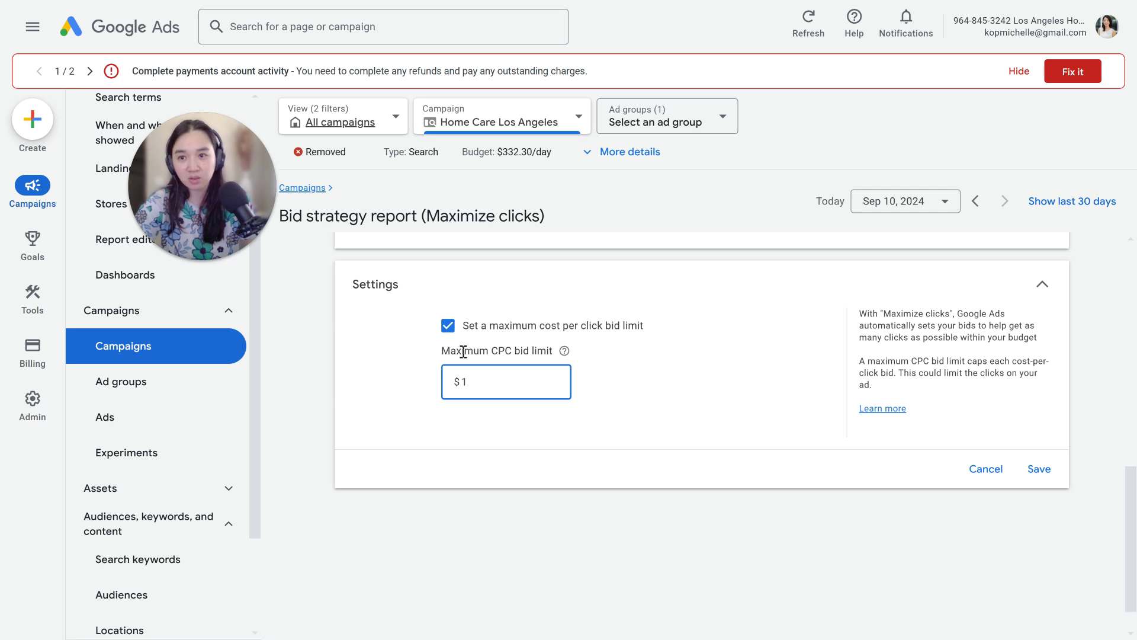
left_click(448, 325)
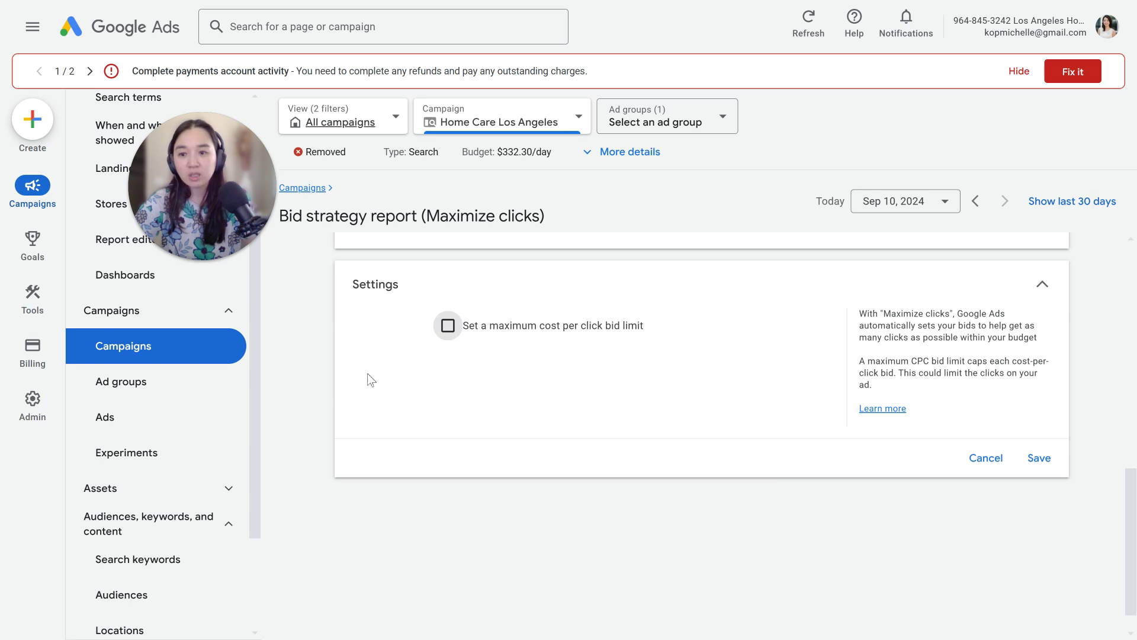
scroll(372, 379, "up", 5)
scroll(403, 373, "down", 5)
scroll(426, 372, "up", 2)
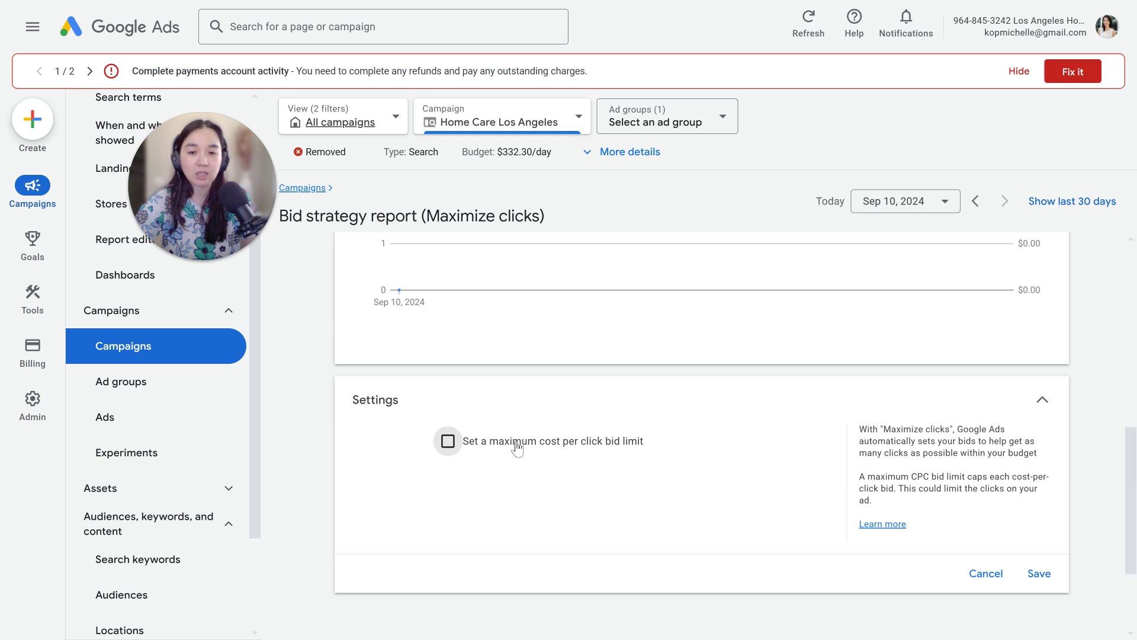
left_click(466, 444)
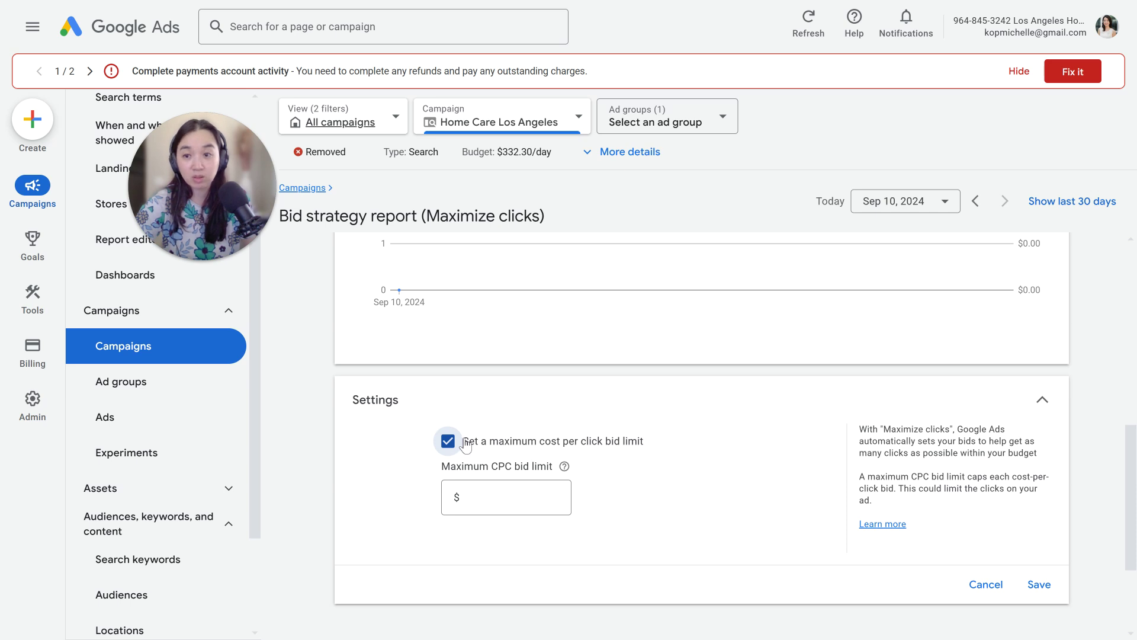
left_click(450, 442)
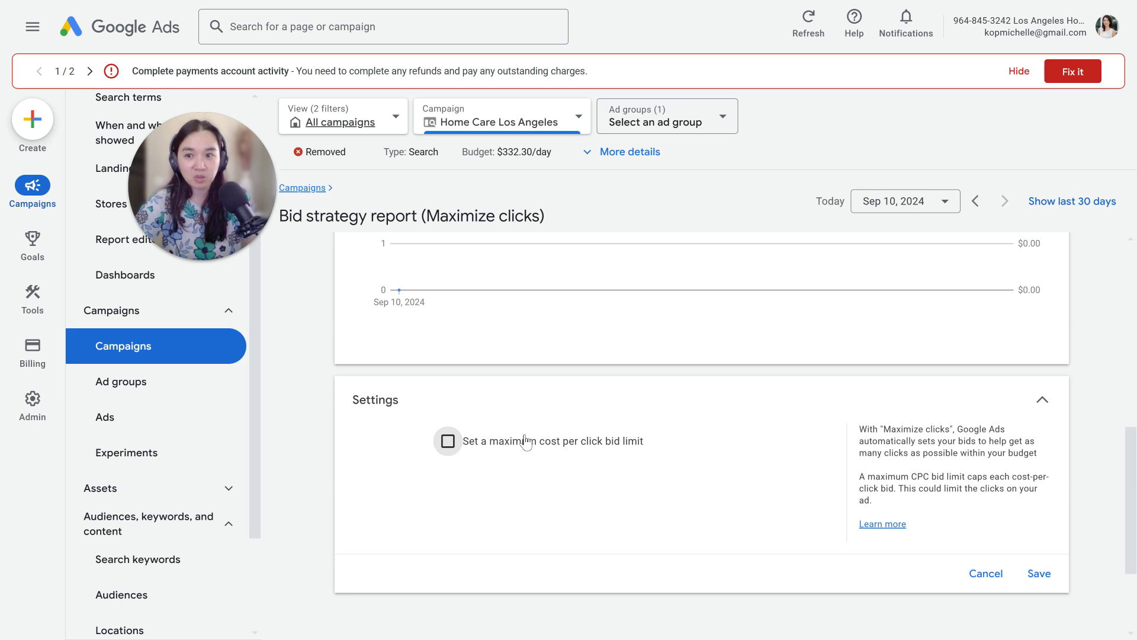
left_click(449, 447)
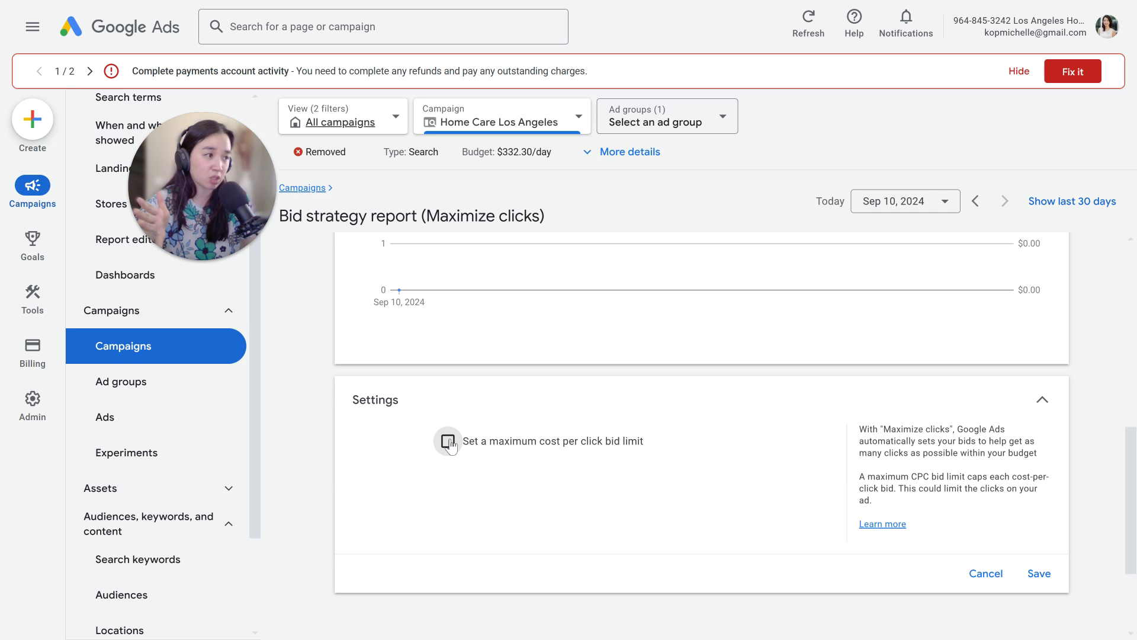
left_click_drag(211, 220, 1057, 156)
Clear the Status: Eligible filter and switch the view to Search campaigns.
scroll(156, 194, "up", 3)
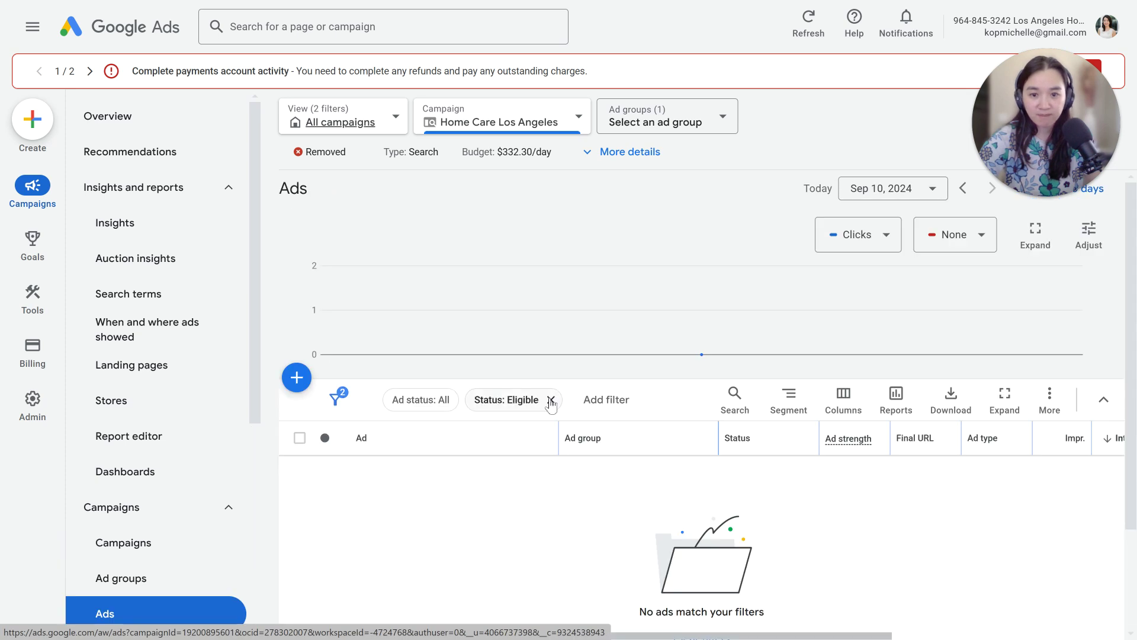
left_click(551, 400)
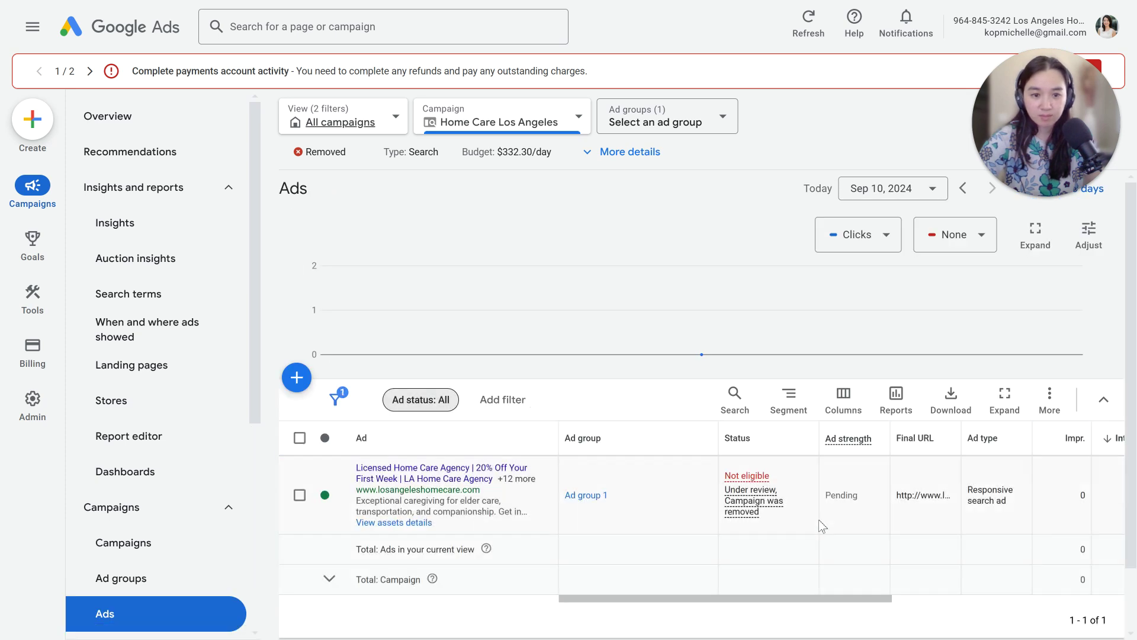
left_click(381, 124)
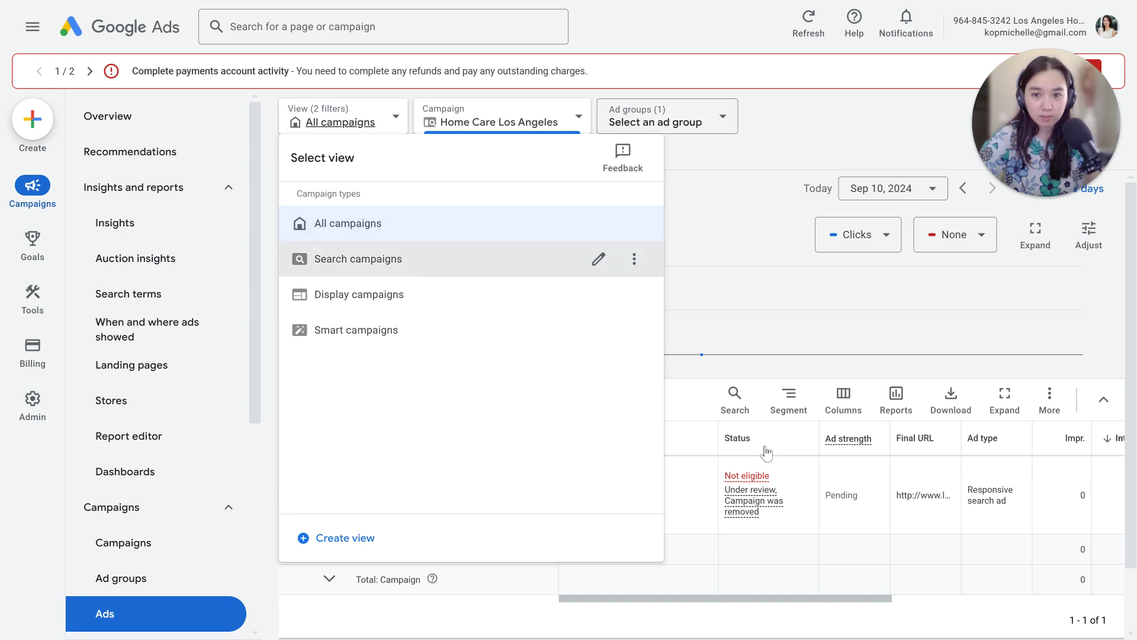
mouse_move(943, 532)
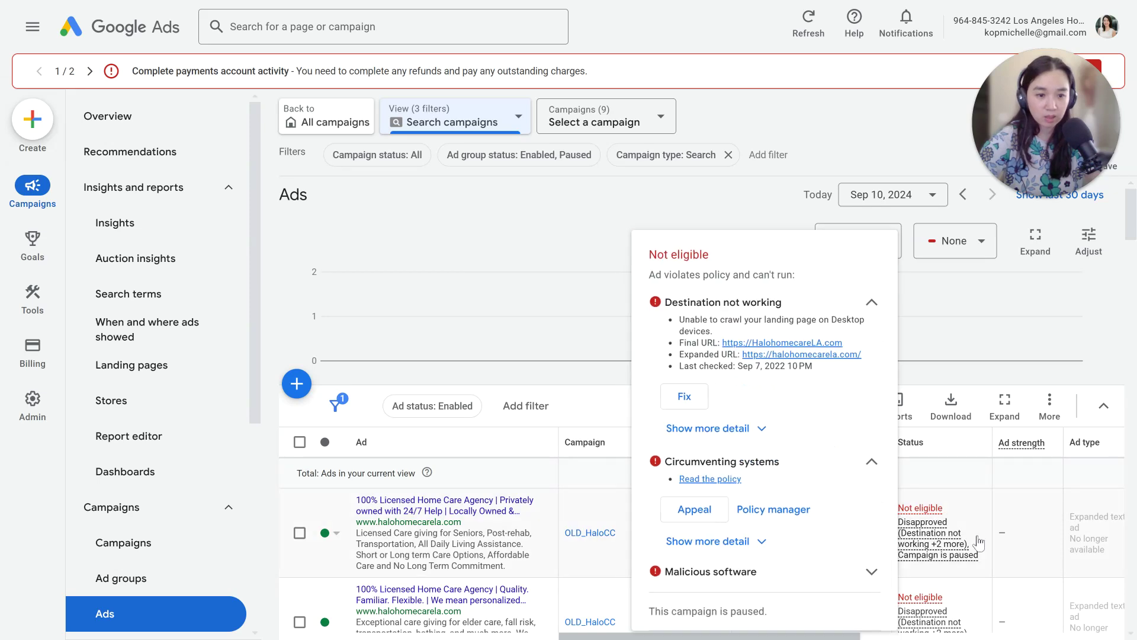
Scan the ads' Status column: every ad Not eligible, disapproved for destination not working.
scroll(946, 485, "down", 4)
mouse_move(983, 511)
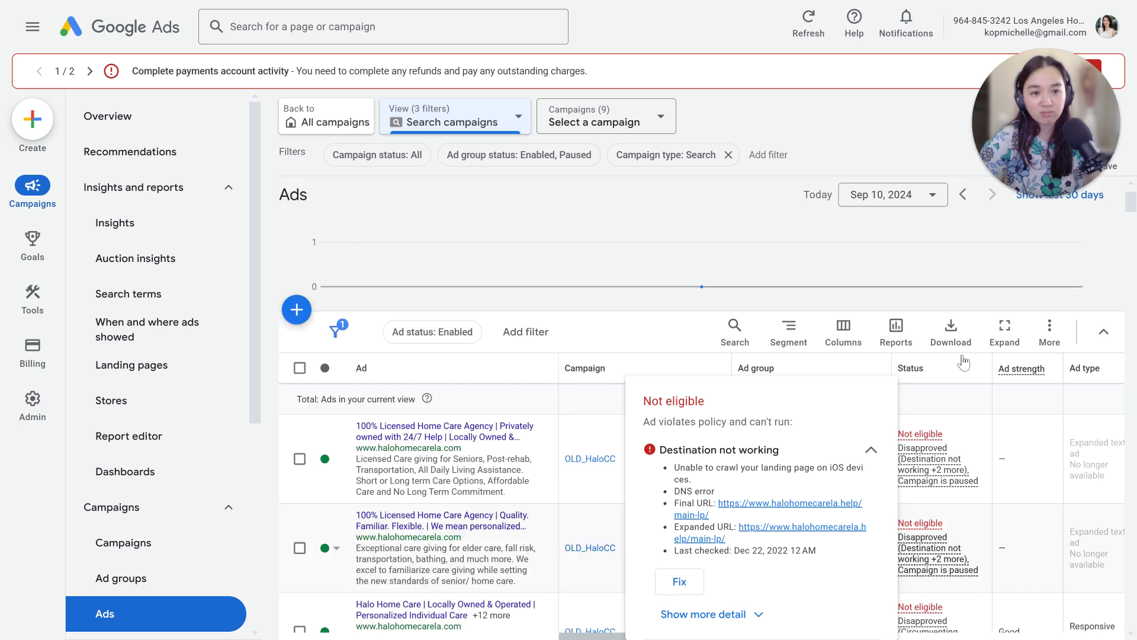
scroll(969, 497, "up", 3)
scroll(948, 486, "down", 6)
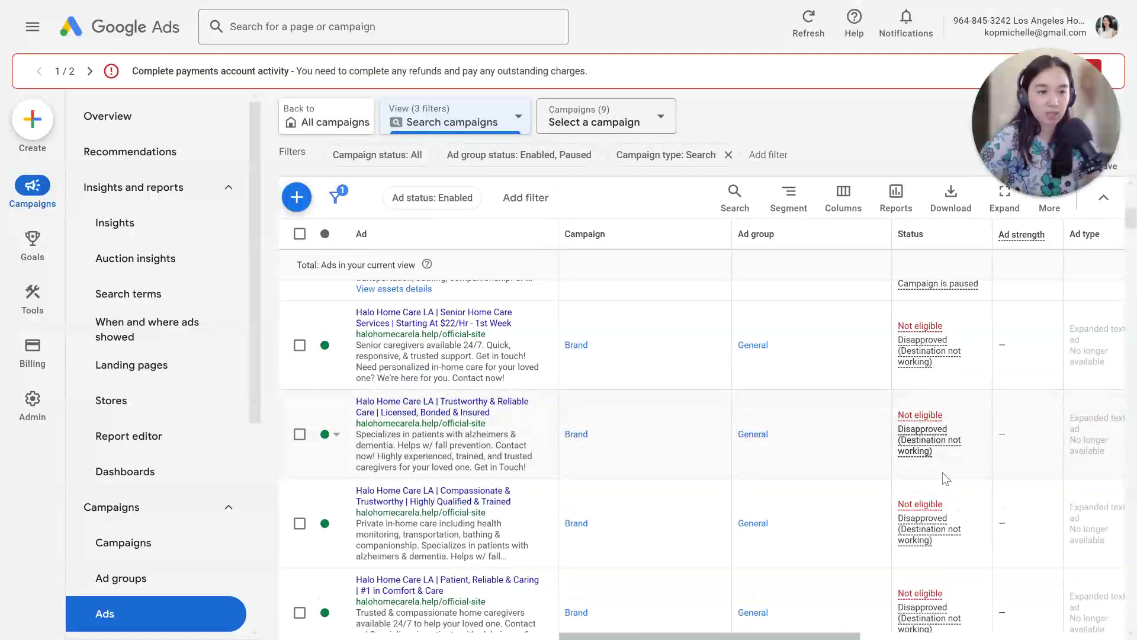
scroll(943, 471, "down", 3)
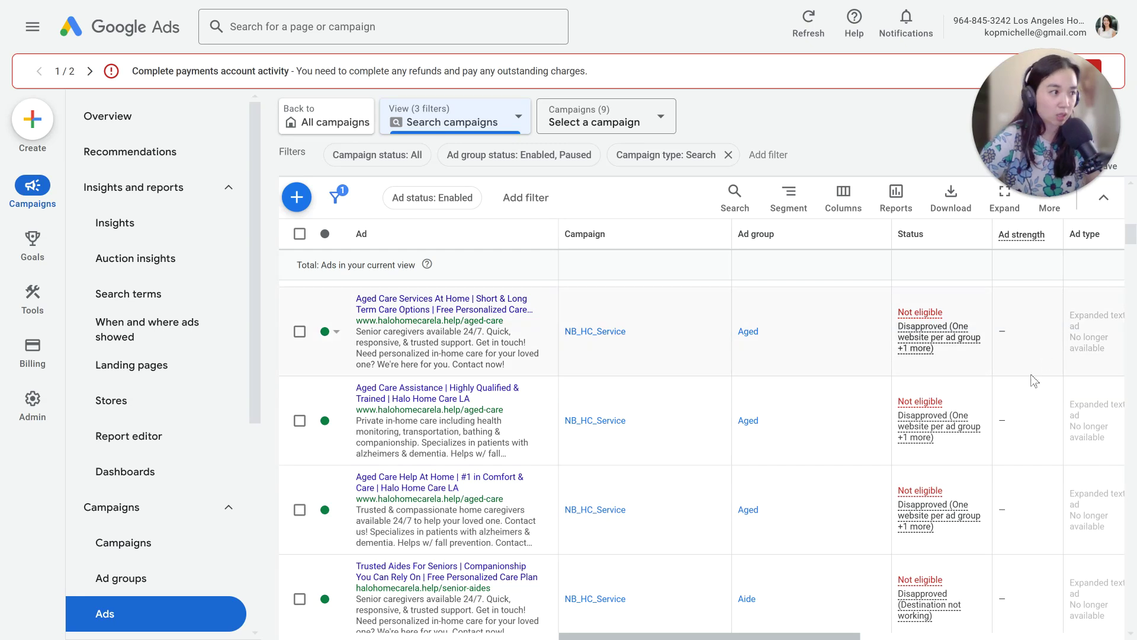
scroll(1007, 385, "down", 2)
scroll(979, 423, "up", 5)
scroll(978, 421, "up", 3)
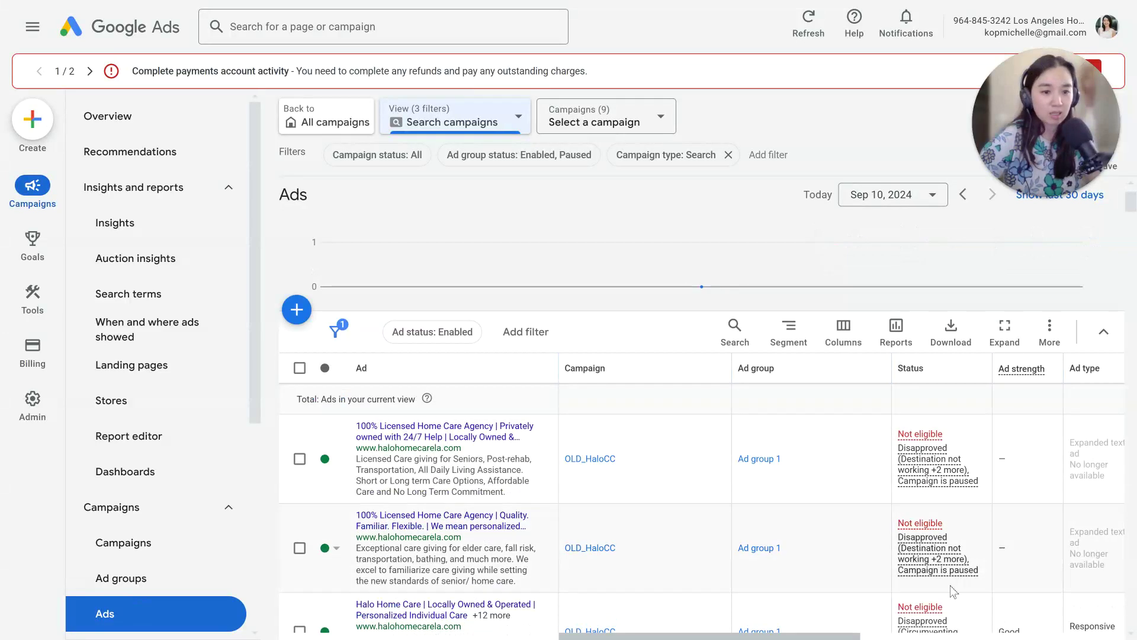
scroll(951, 593, "down", 3)
scroll(952, 600, "down", 5)
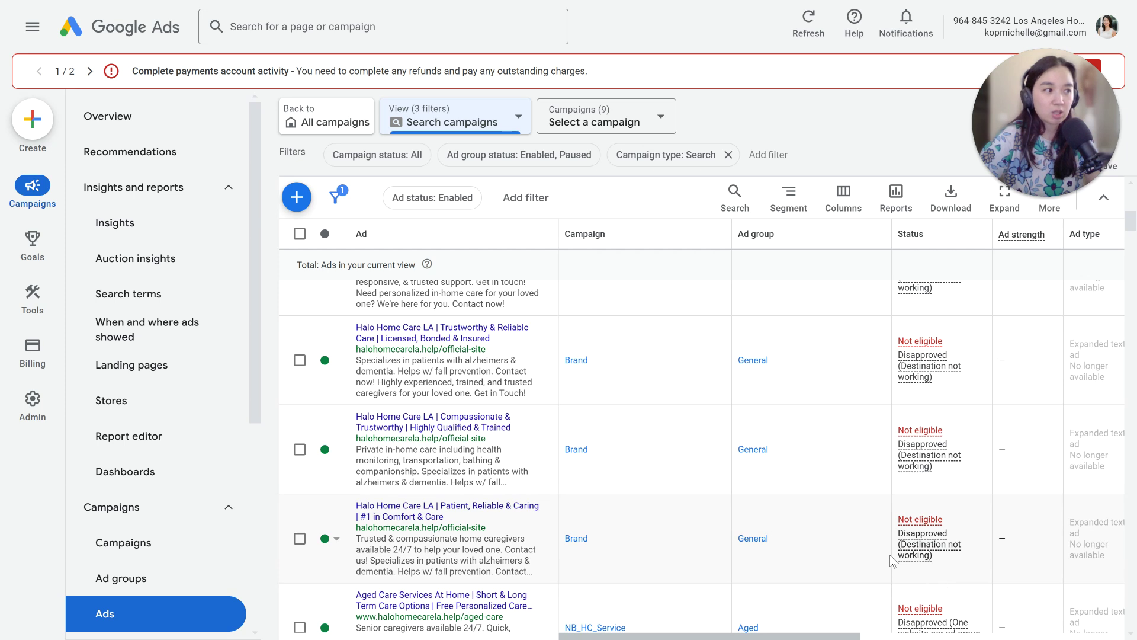
mouse_move(32, 408)
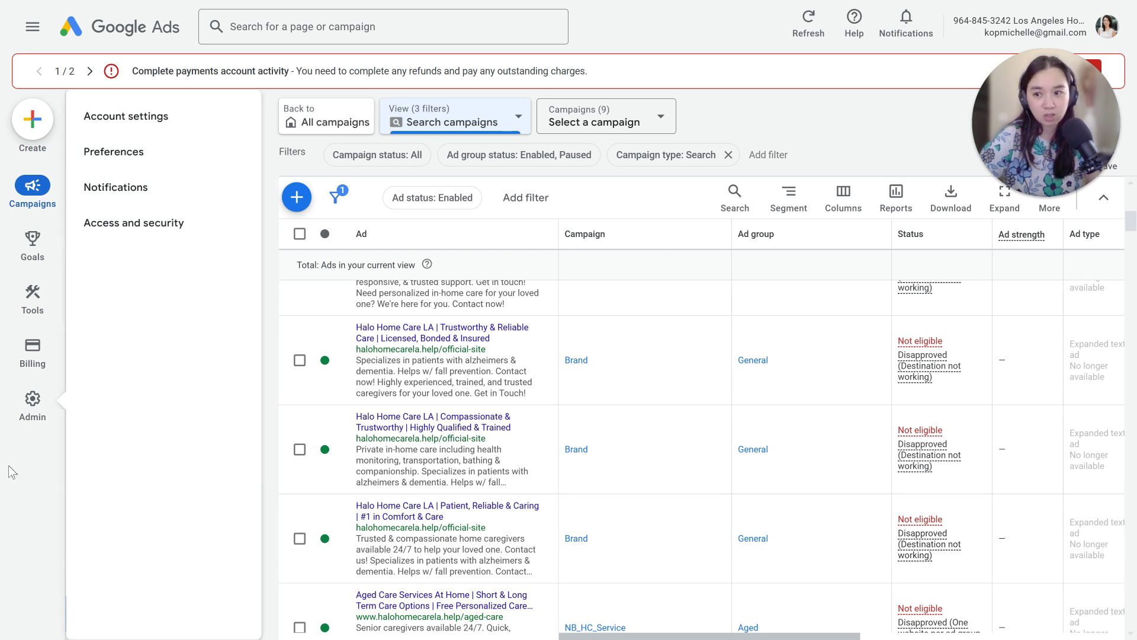
Find Policy manager under Tools > Troubleshooting, after a search for 'policy', and open it.
left_click(32, 409)
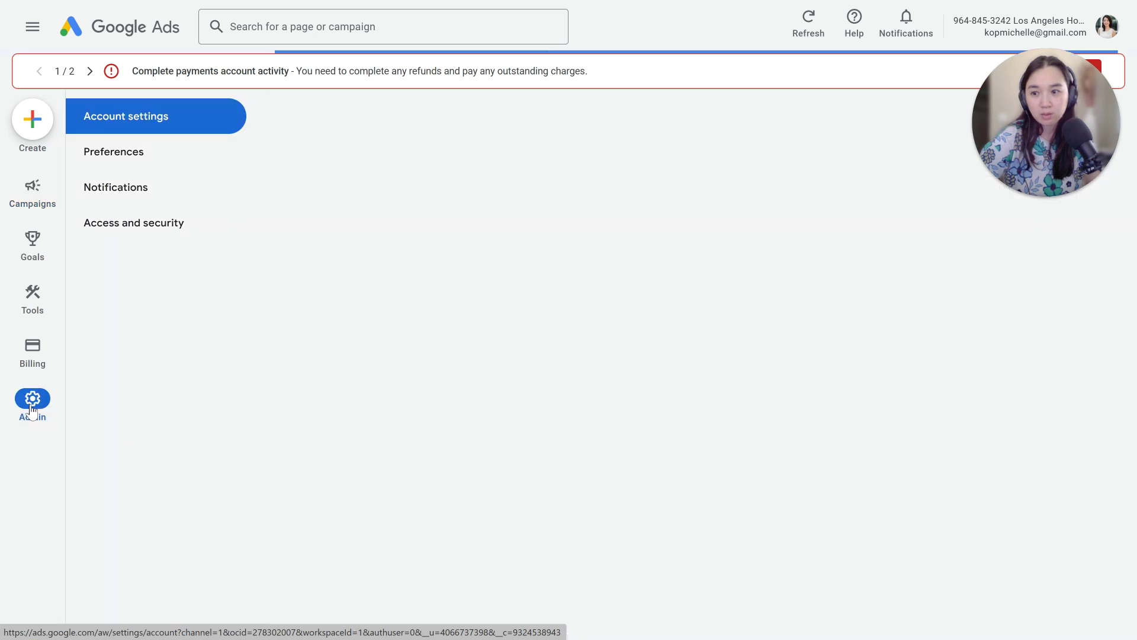
left_click(42, 302)
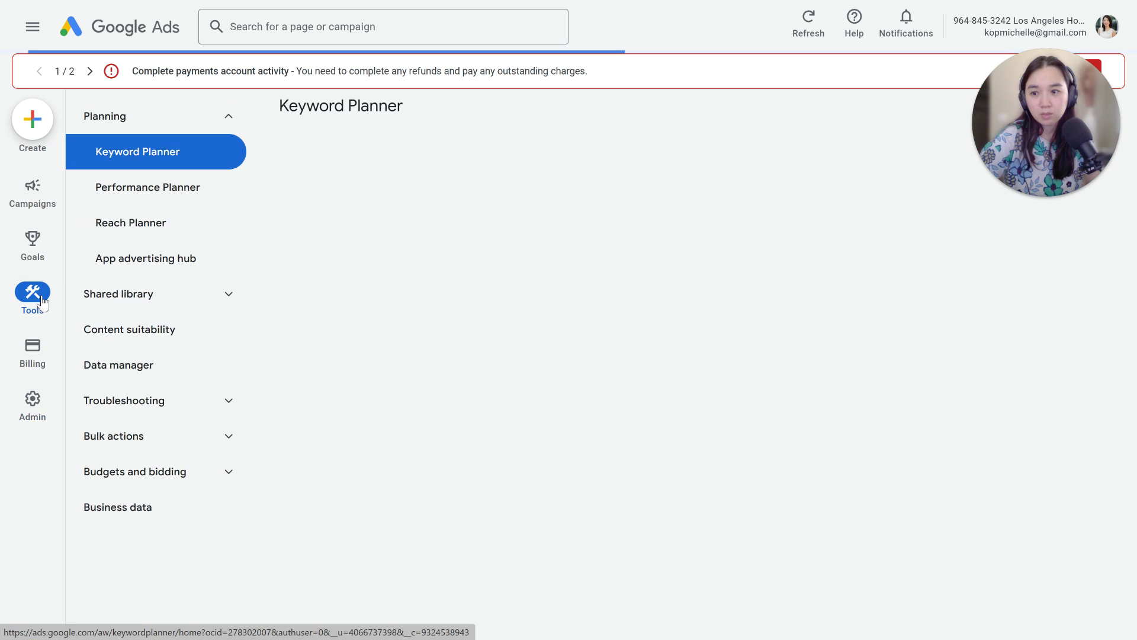
left_click(34, 408)
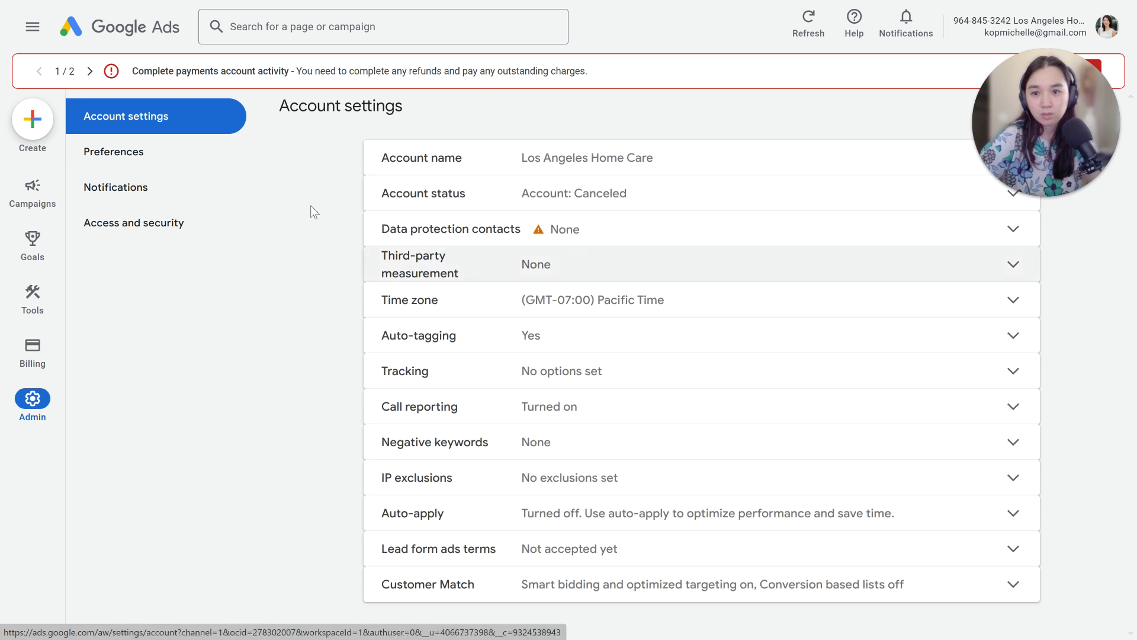
left_click(314, 27)
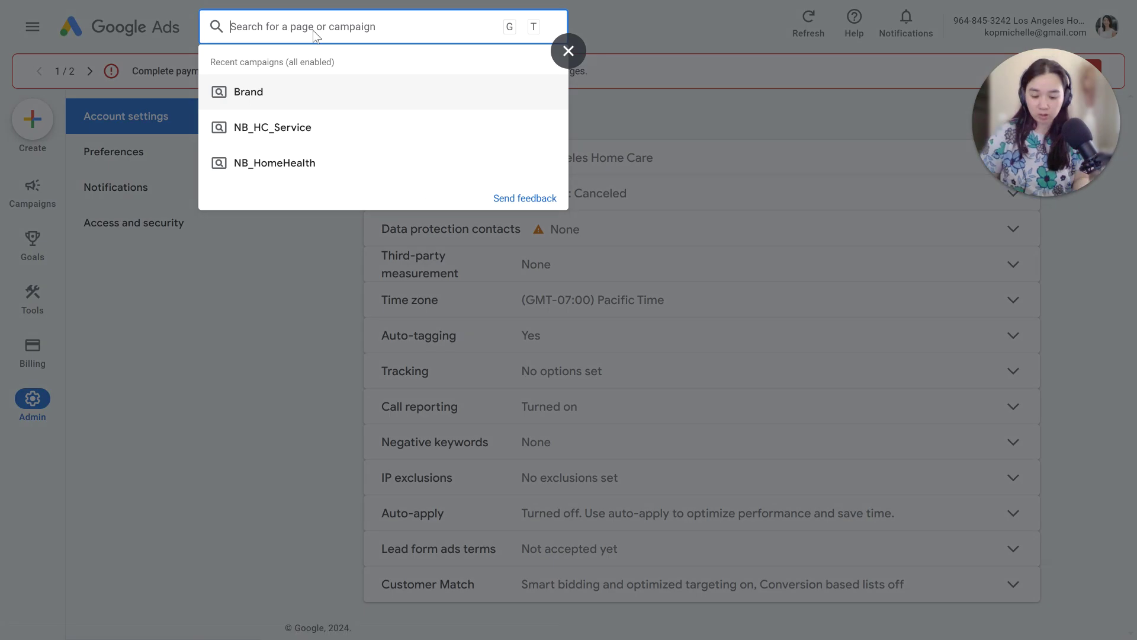
type("policy")
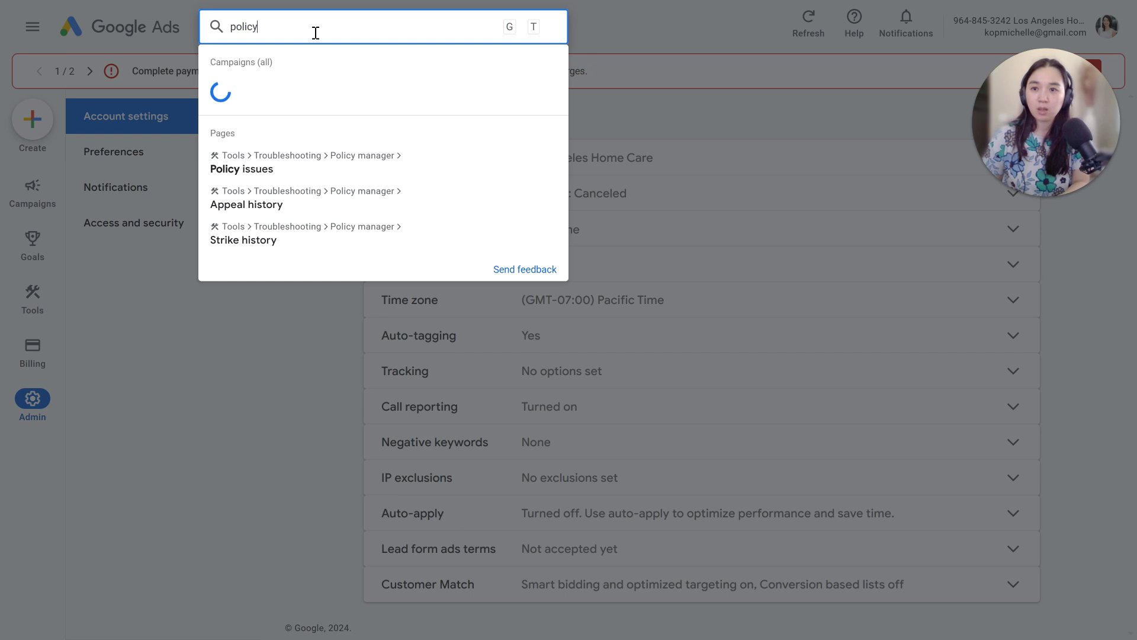
left_click(34, 296)
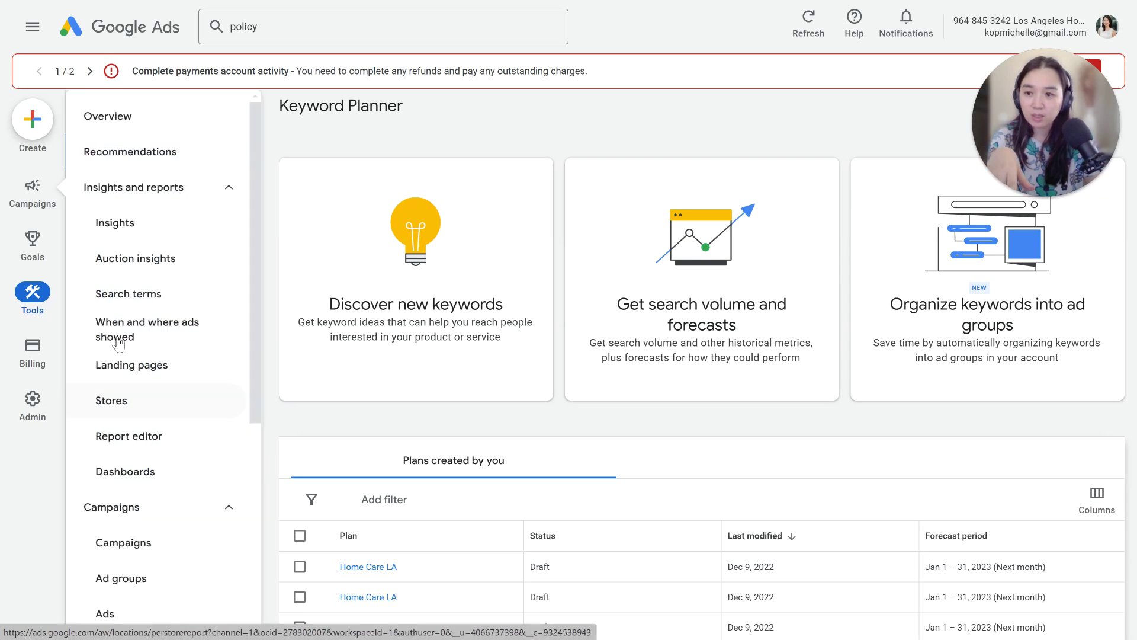
left_click(163, 403)
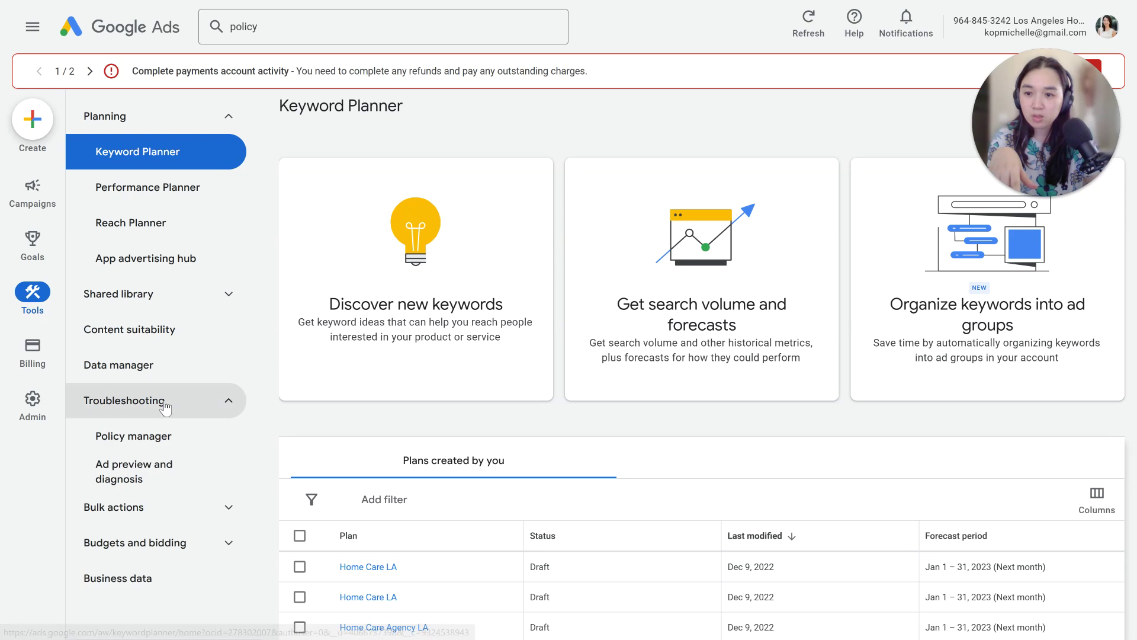
left_click(157, 448)
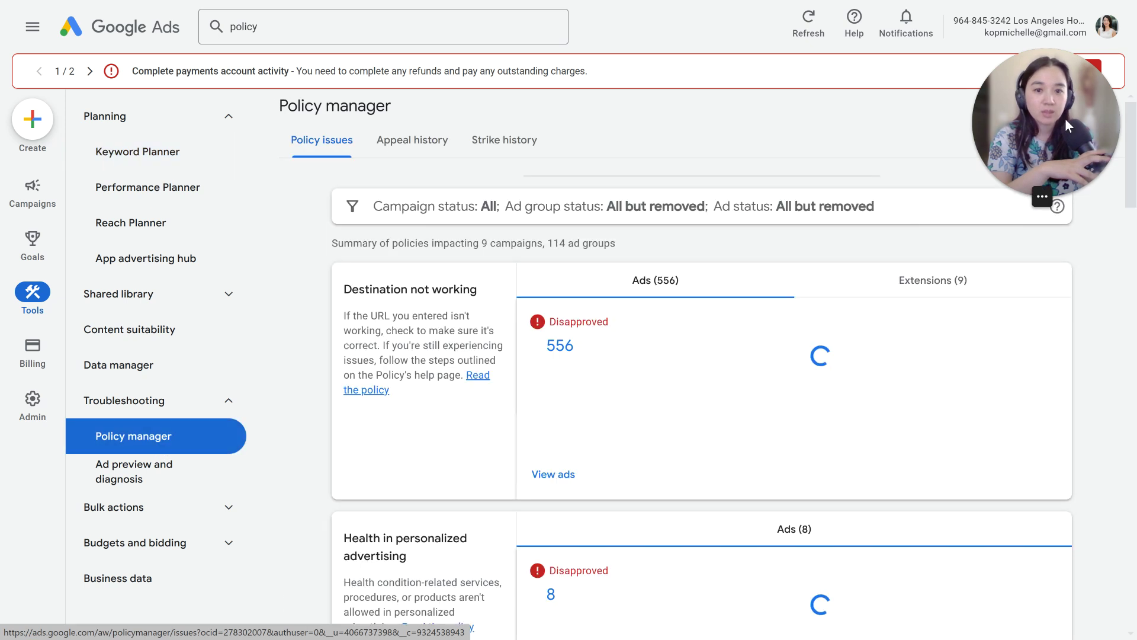
Glance at Quick help, close it, and highlight the 'Destination not working' issue with 556 disapproved ads.
left_click_drag(1046, 101, 88, 548)
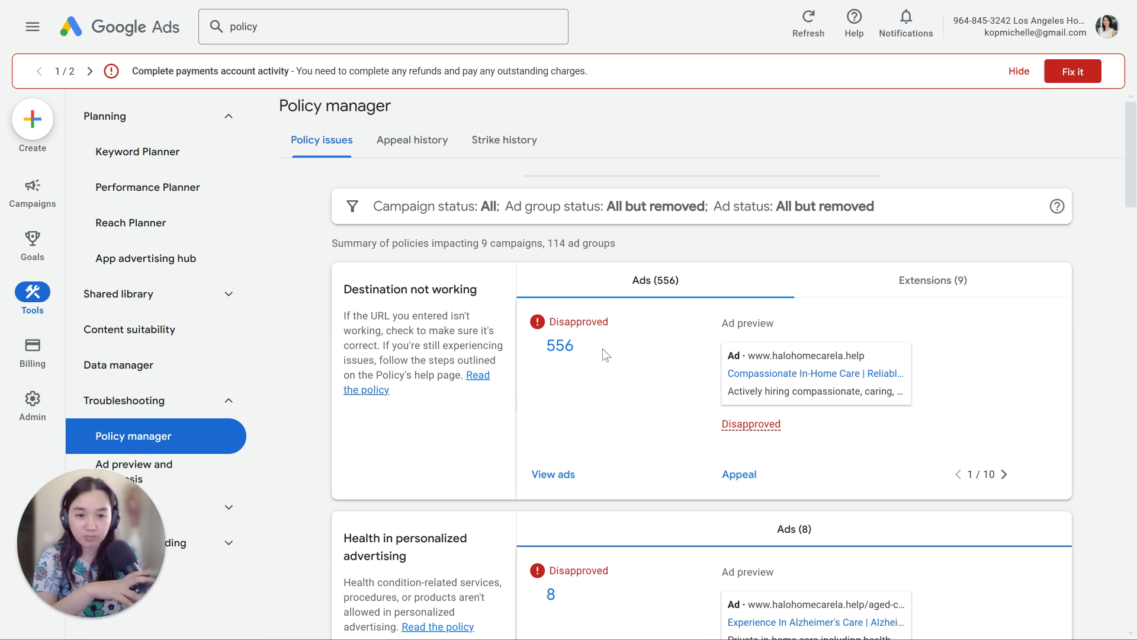
left_click(1058, 206)
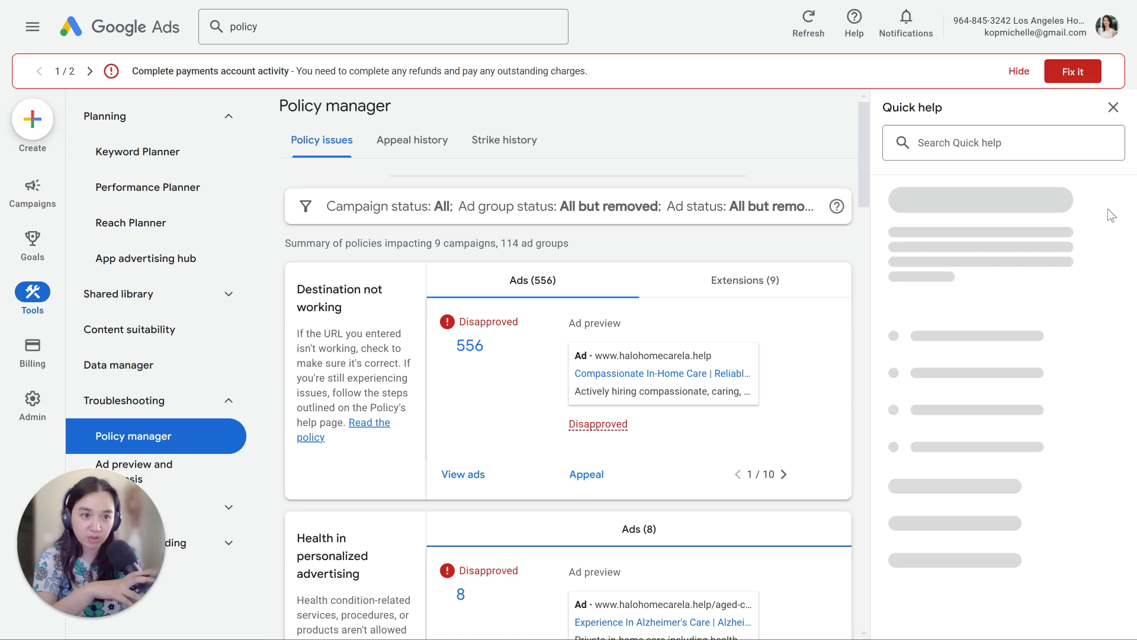
left_click(1113, 108)
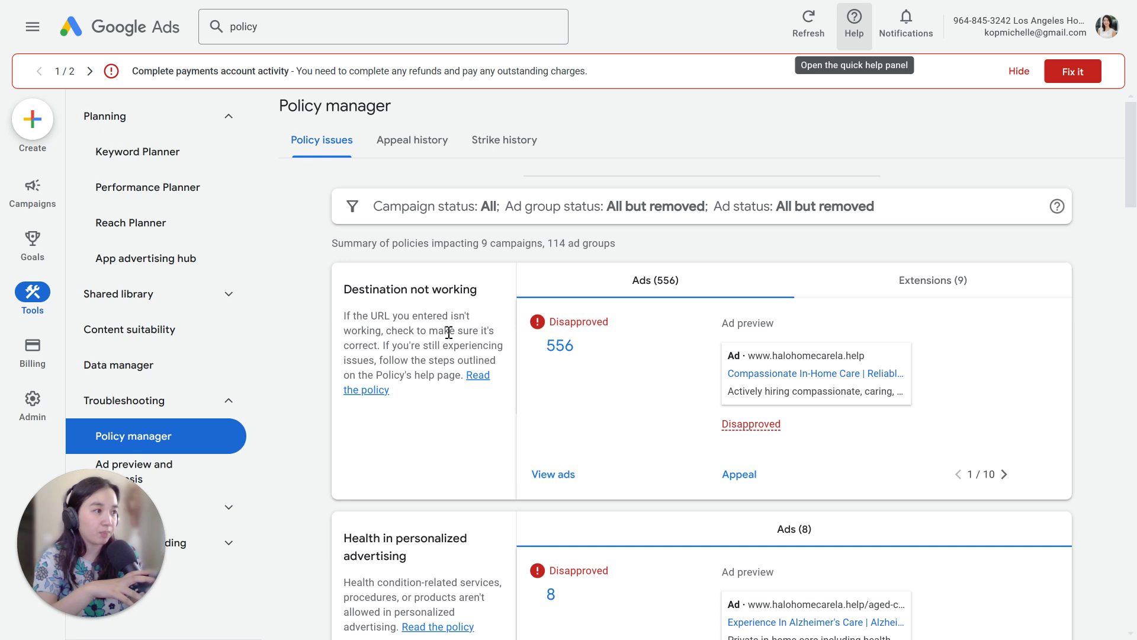
left_click_drag(373, 290, 477, 291)
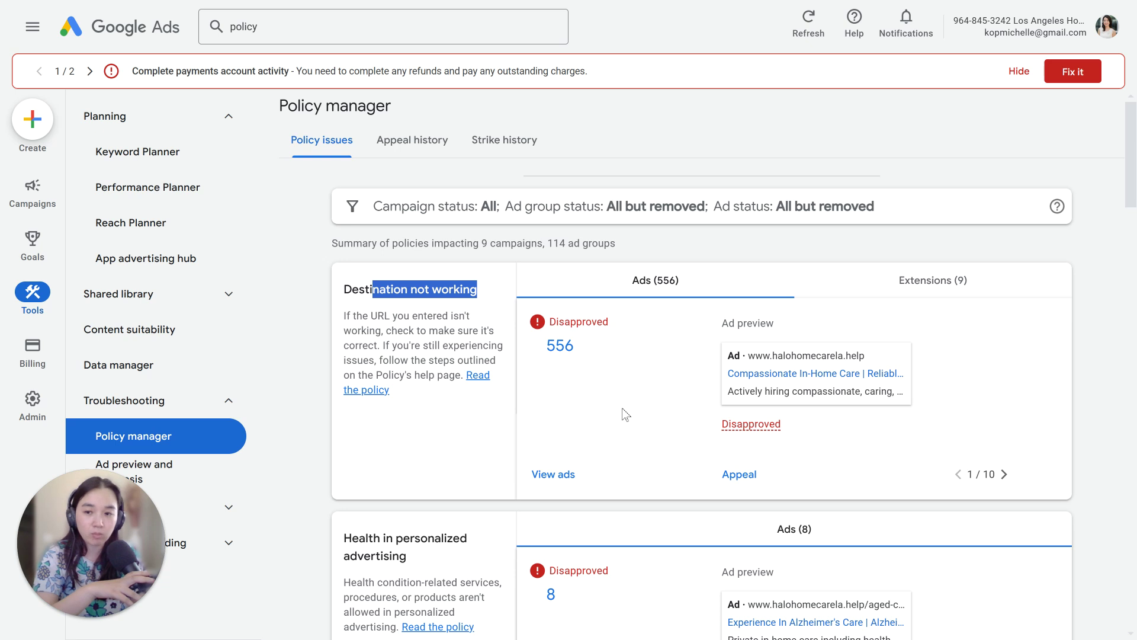
Scroll through the policy issue cards, including 9 extensions with destination not working, then back up.
scroll(622, 408, "down", 4)
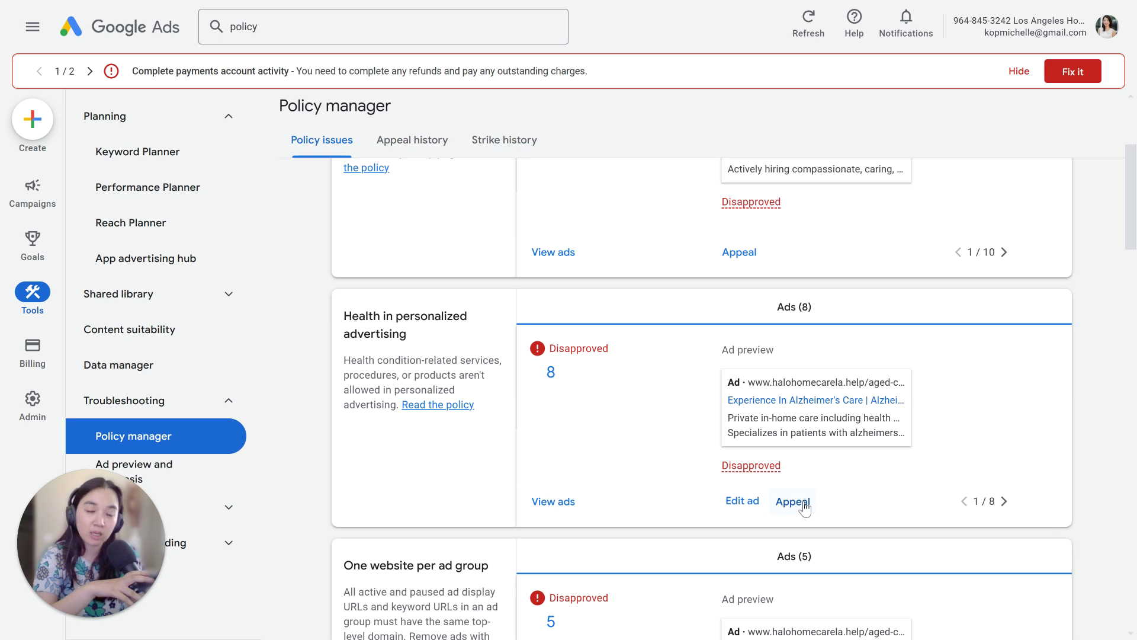
scroll(770, 447, "down", 10)
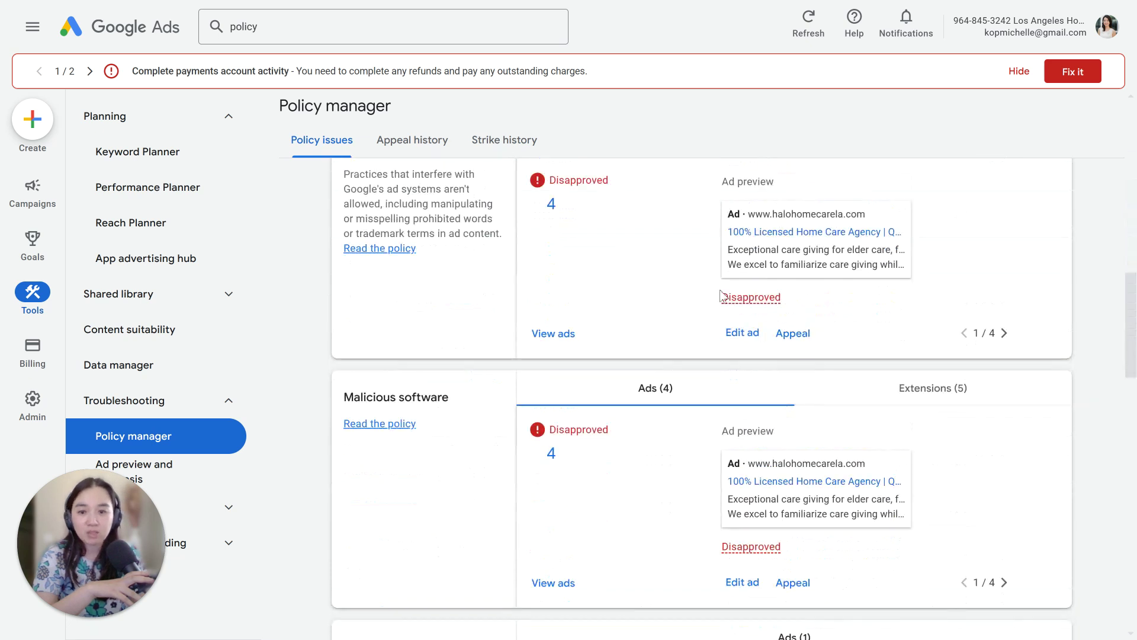
scroll(720, 421, "down", 15)
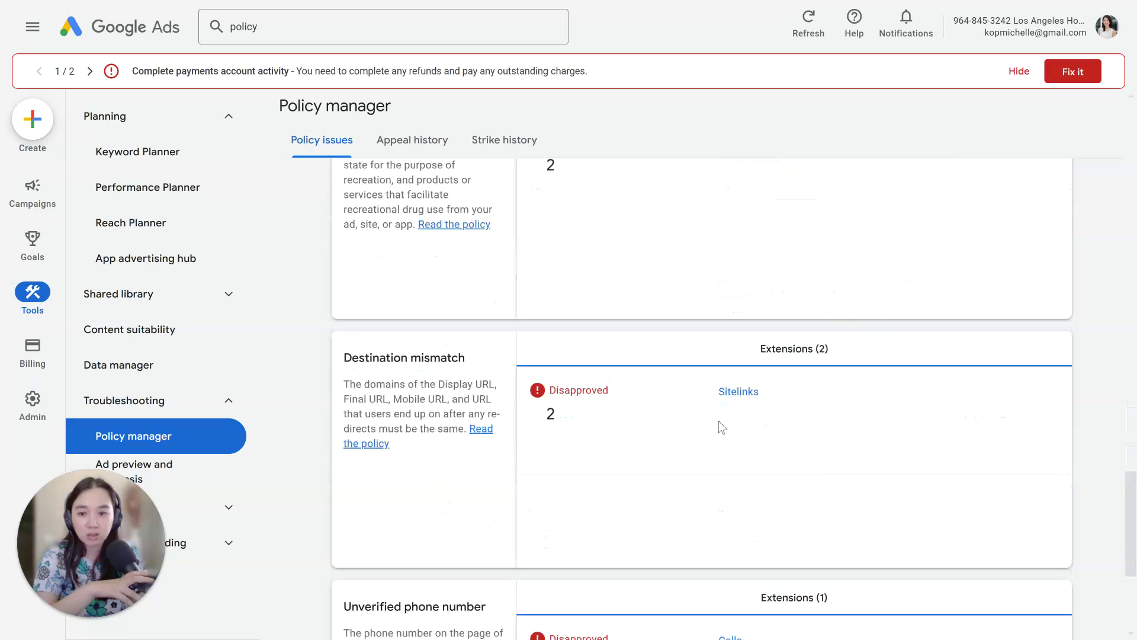
scroll(721, 426, "down", 4)
scroll(721, 427, "up", 20)
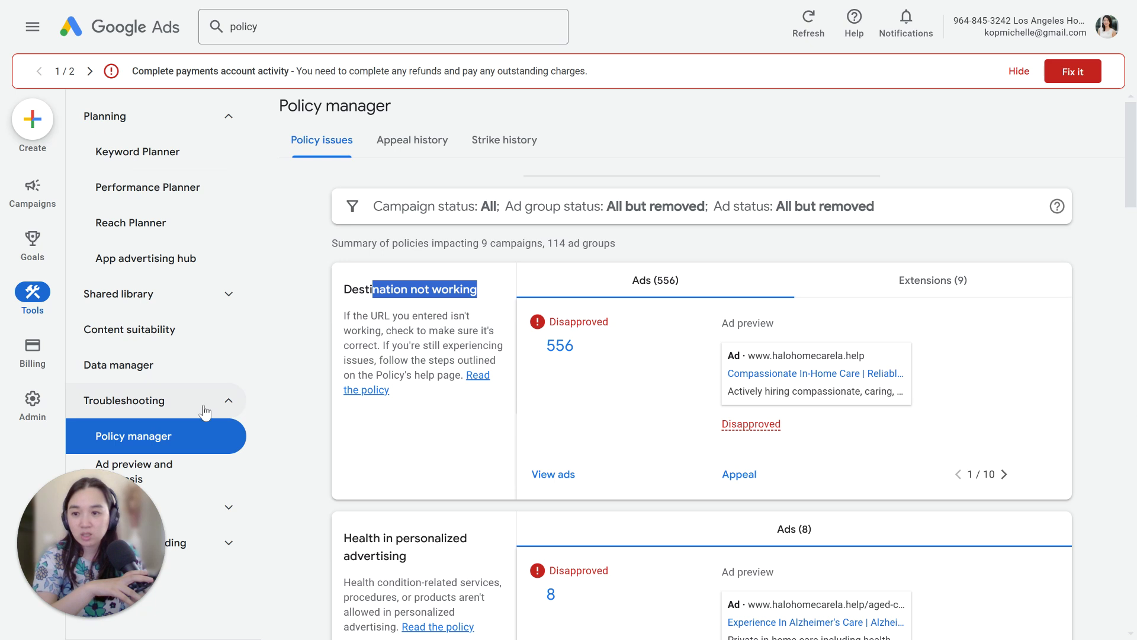
Open Search keywords and scroll the table to see keywords like home caregivers with 0 clicks and $0.00 cost.
mouse_move(36, 254)
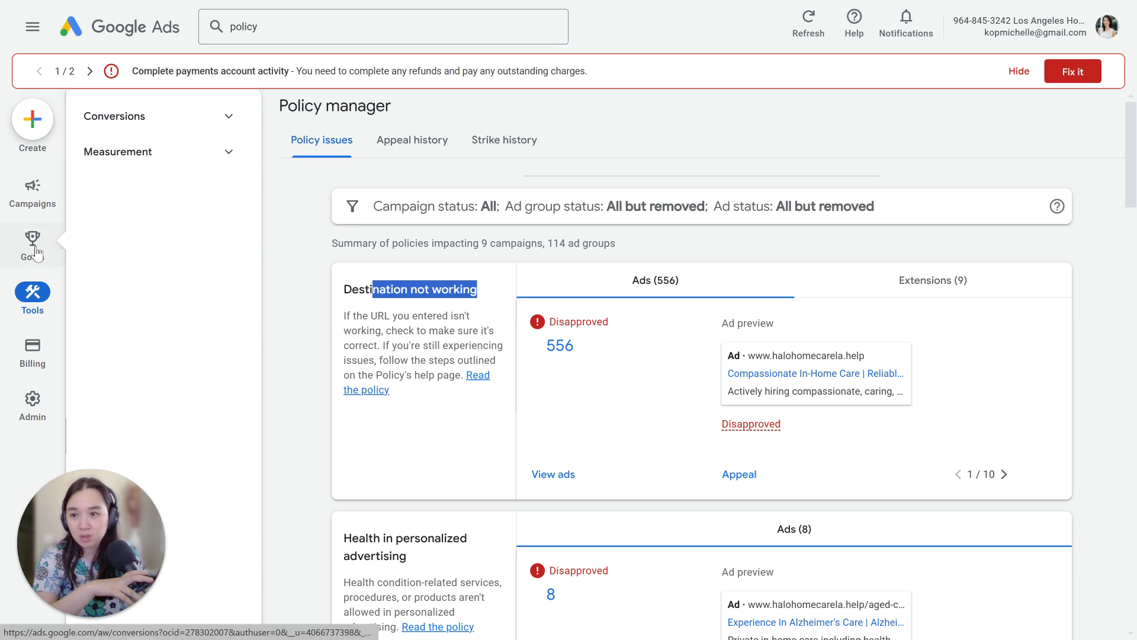
mouse_move(37, 208)
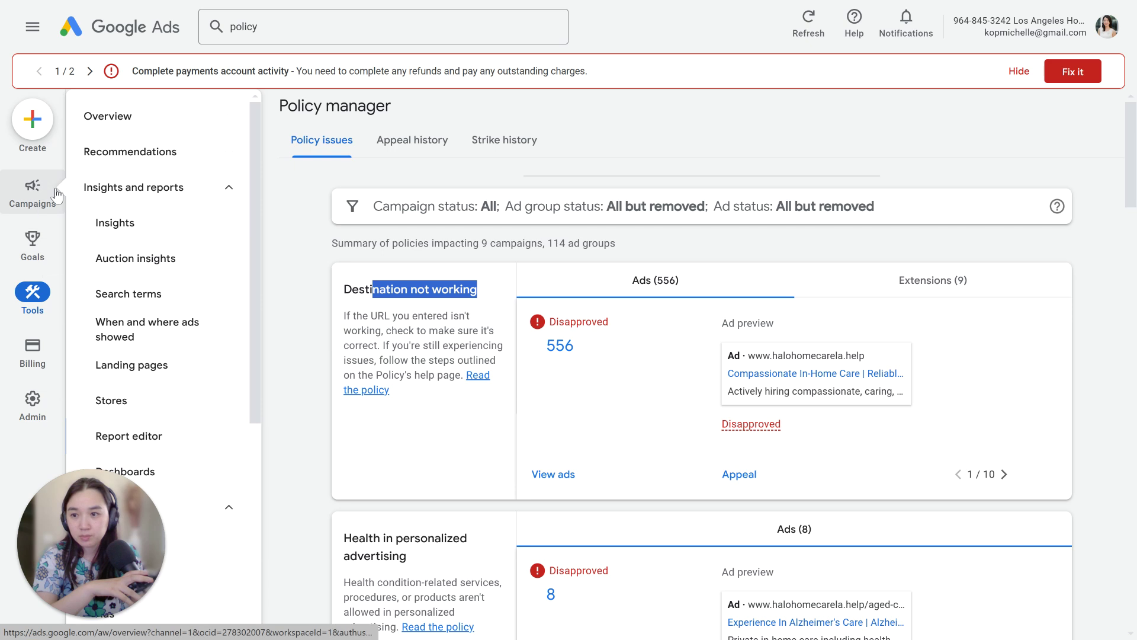
left_click(57, 194)
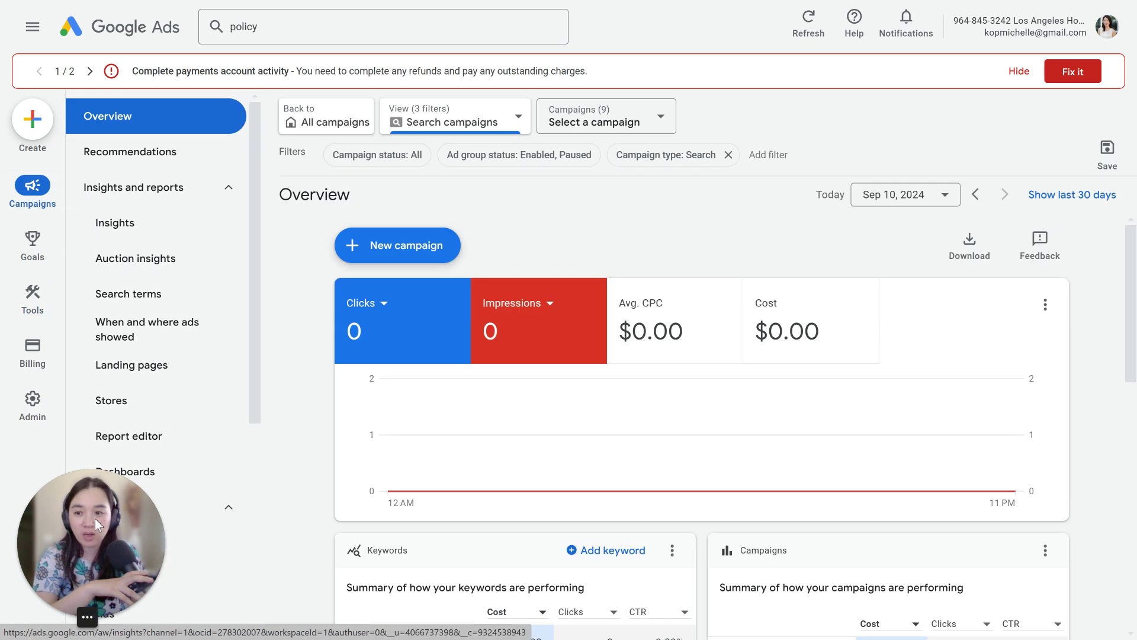
scroll(183, 500, "down", 3)
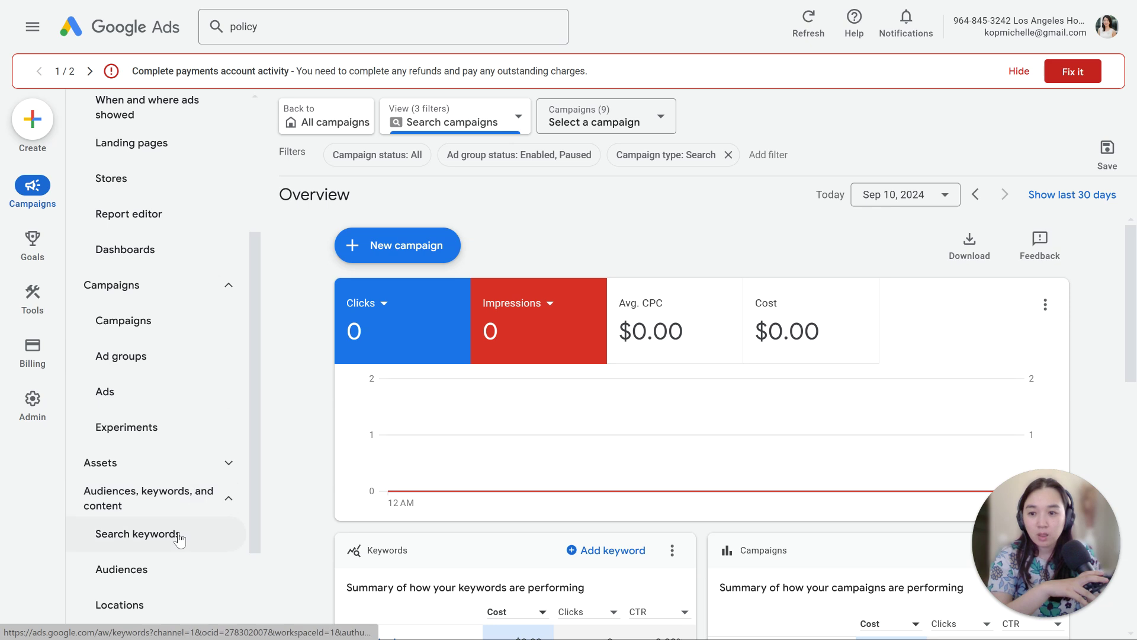
mouse_move(33, 246)
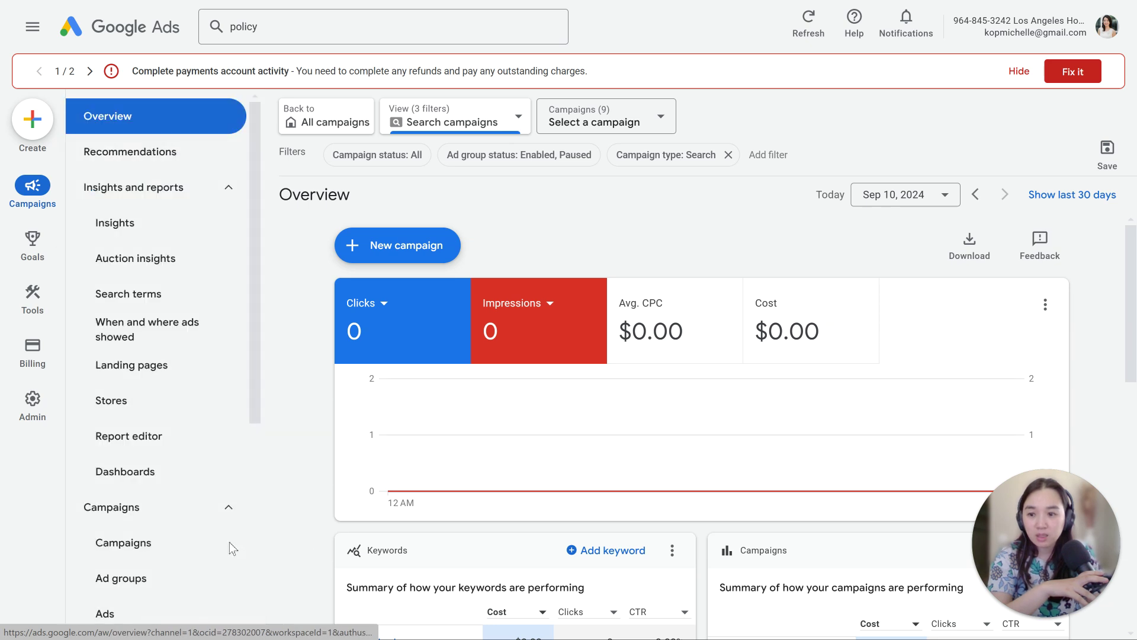
scroll(190, 505, "down", 2)
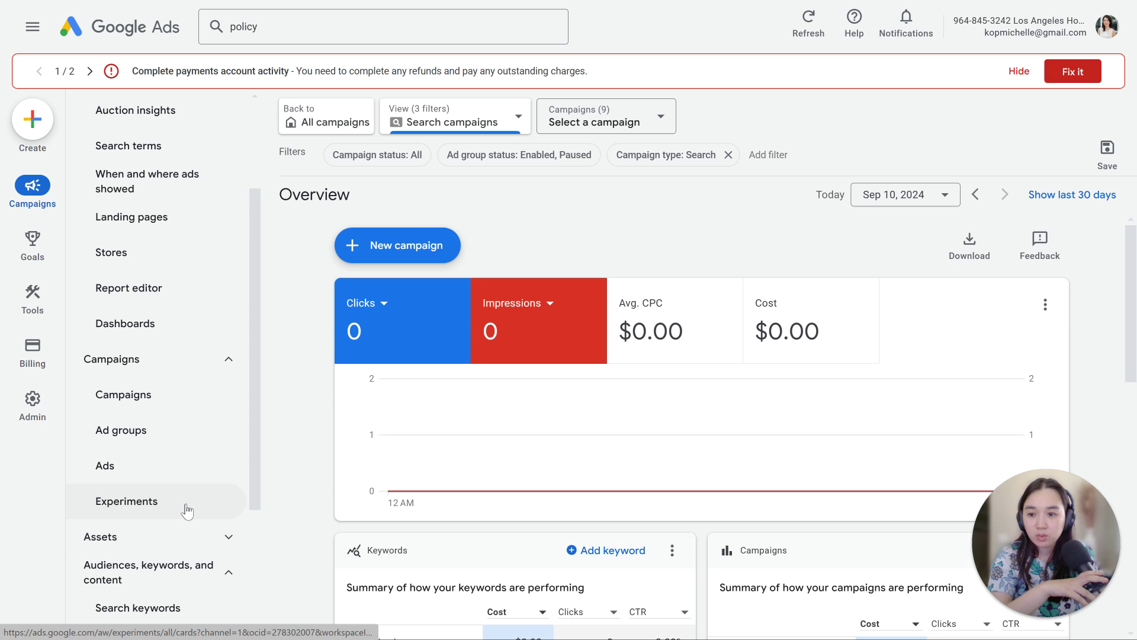
scroll(189, 509, "down", 1)
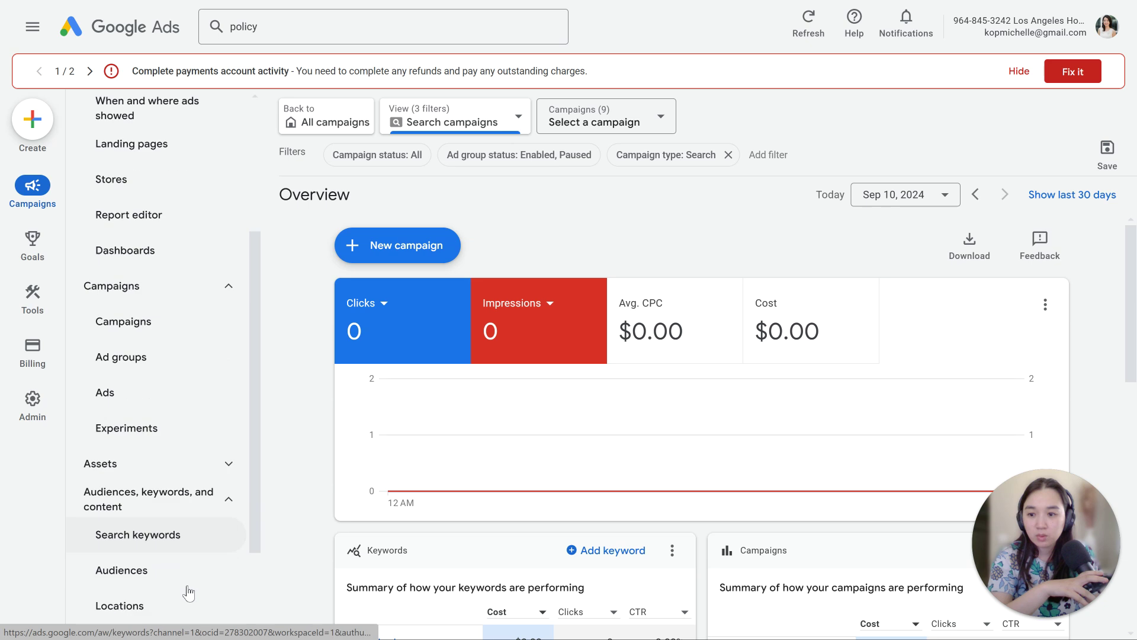
left_click(191, 546)
left_click_drag(1012, 565, 228, 536)
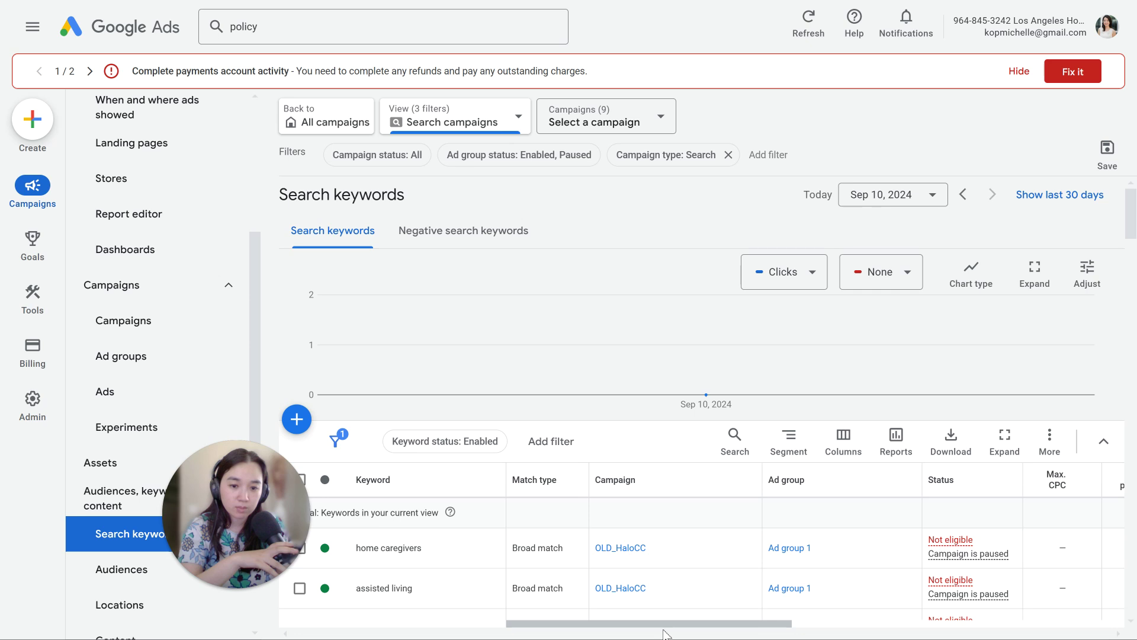
left_click_drag(663, 634, 1010, 629)
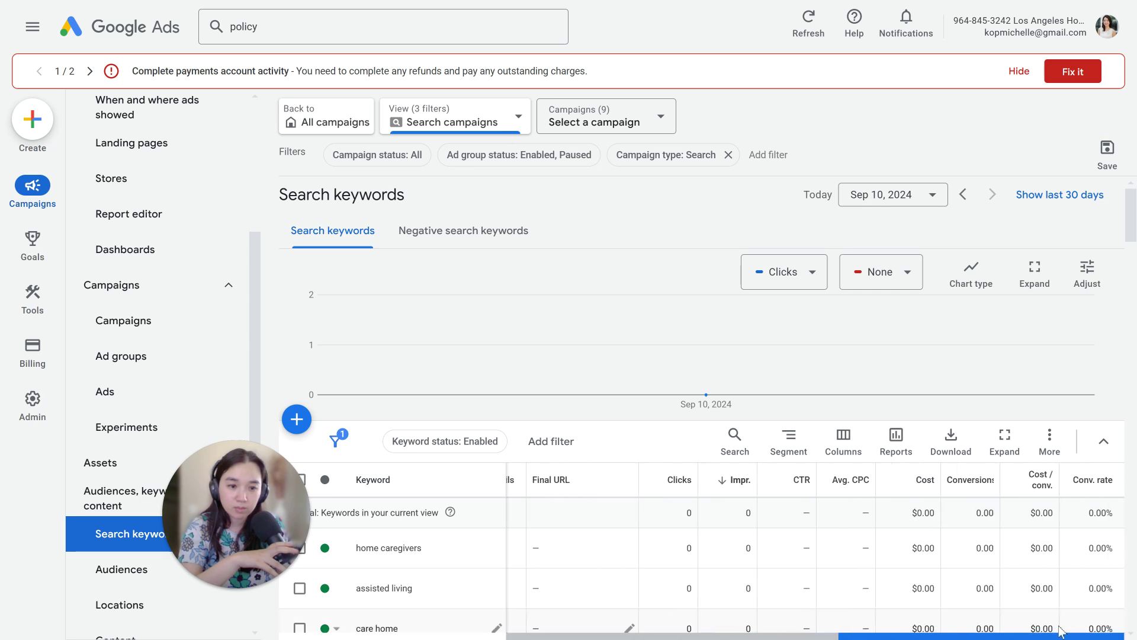
Add the Quality Score, Exp. CTR, Landing page exp. and Ad relevance columns to the keyword table.
left_click(835, 441)
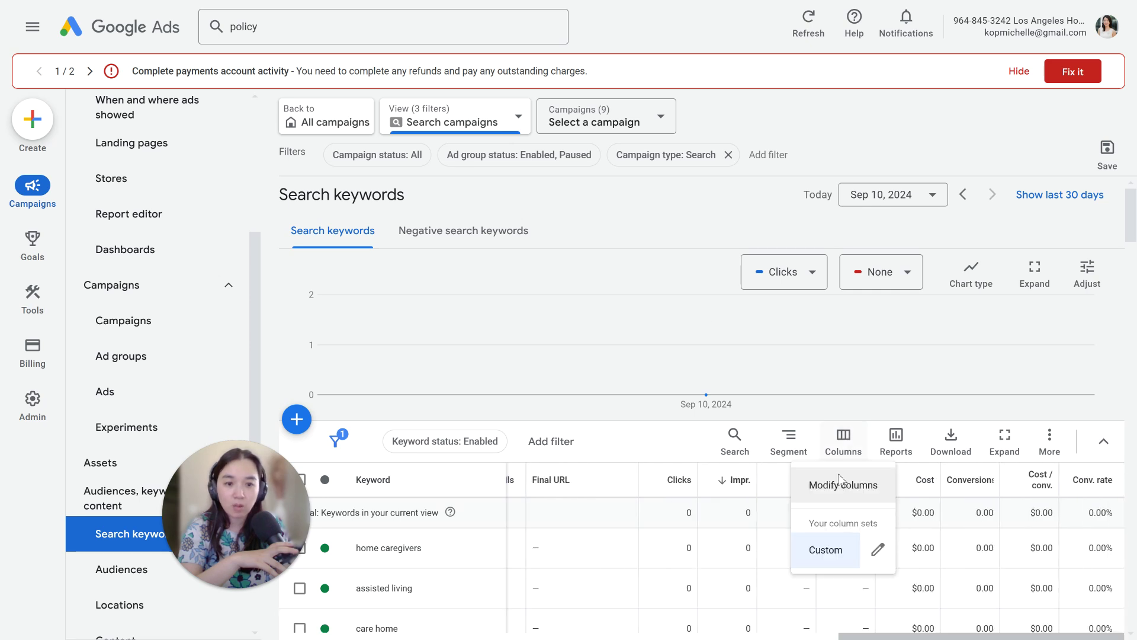
left_click(826, 481)
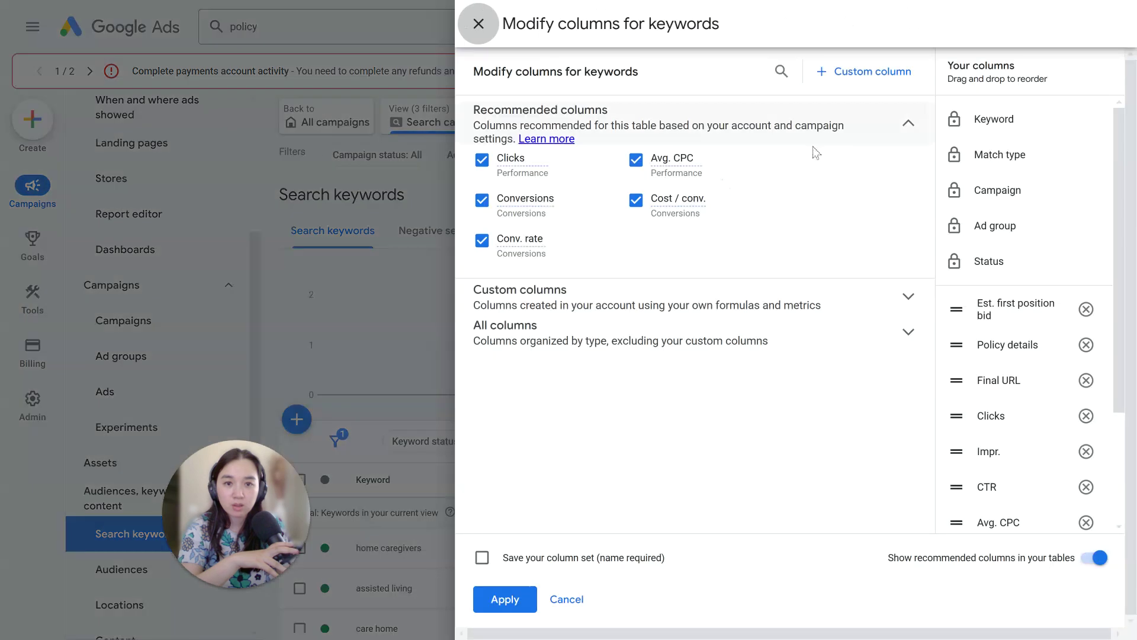
left_click(781, 71)
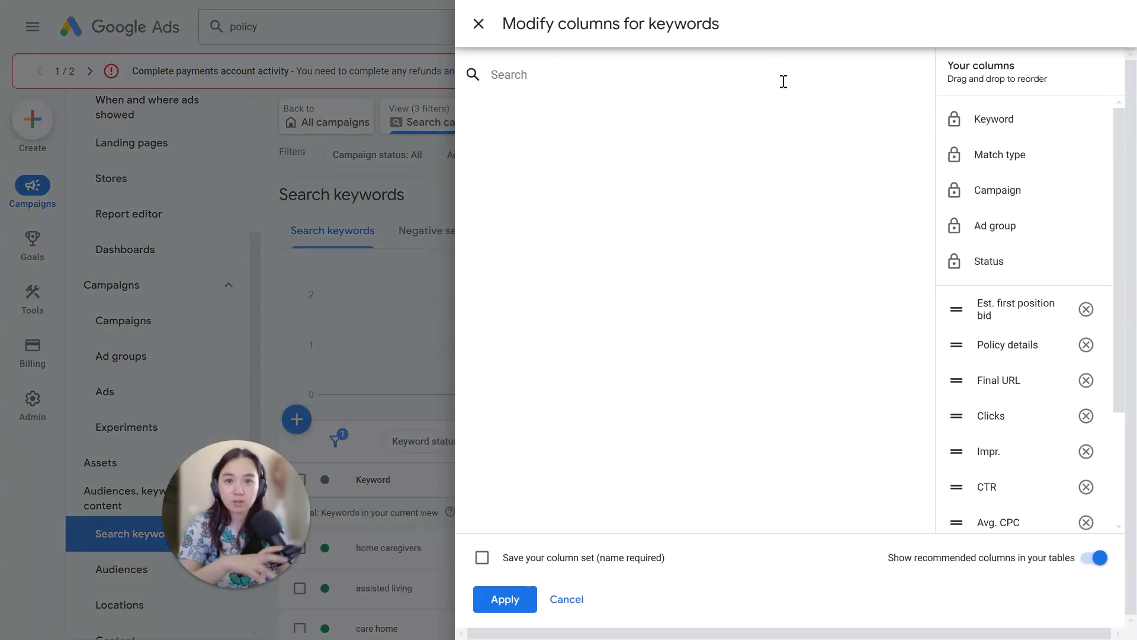
type("quality")
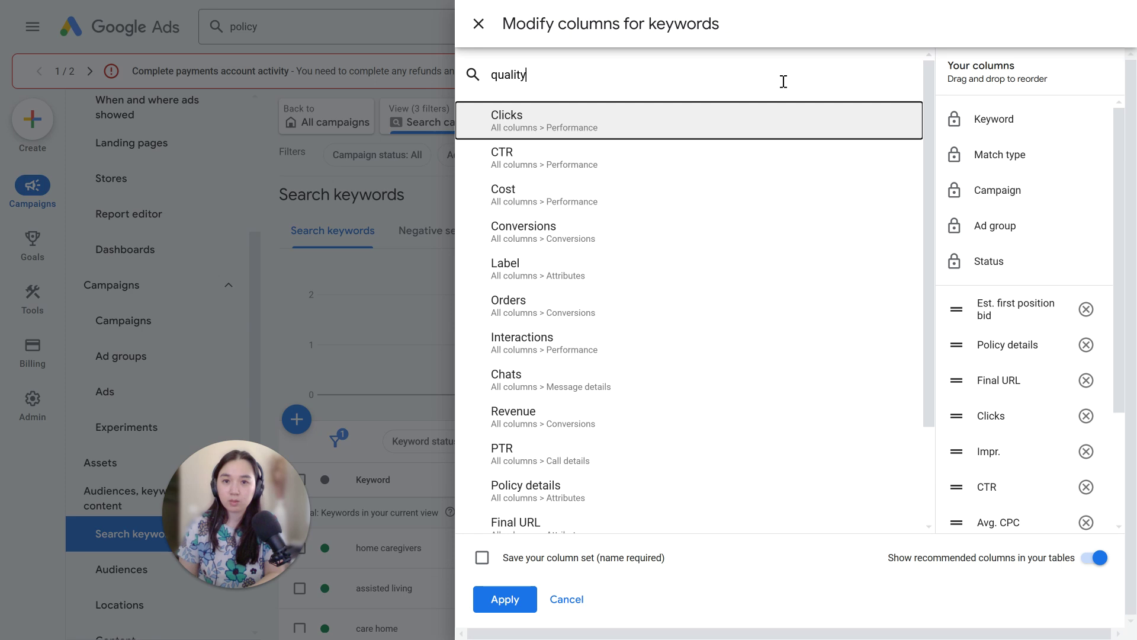
left_click(759, 119)
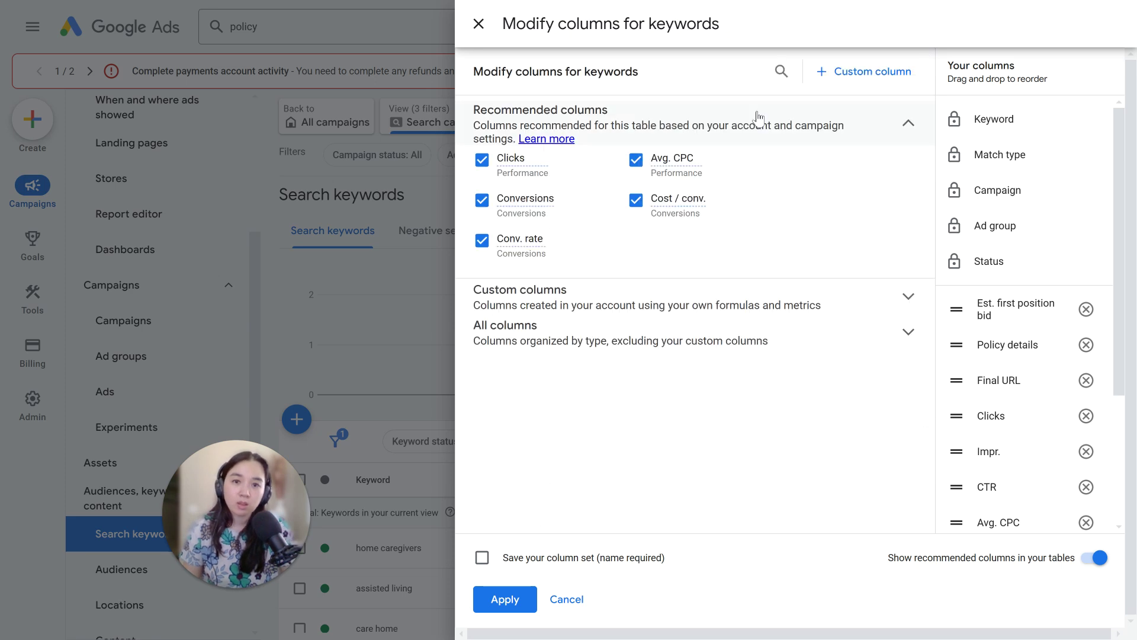
left_click(893, 348)
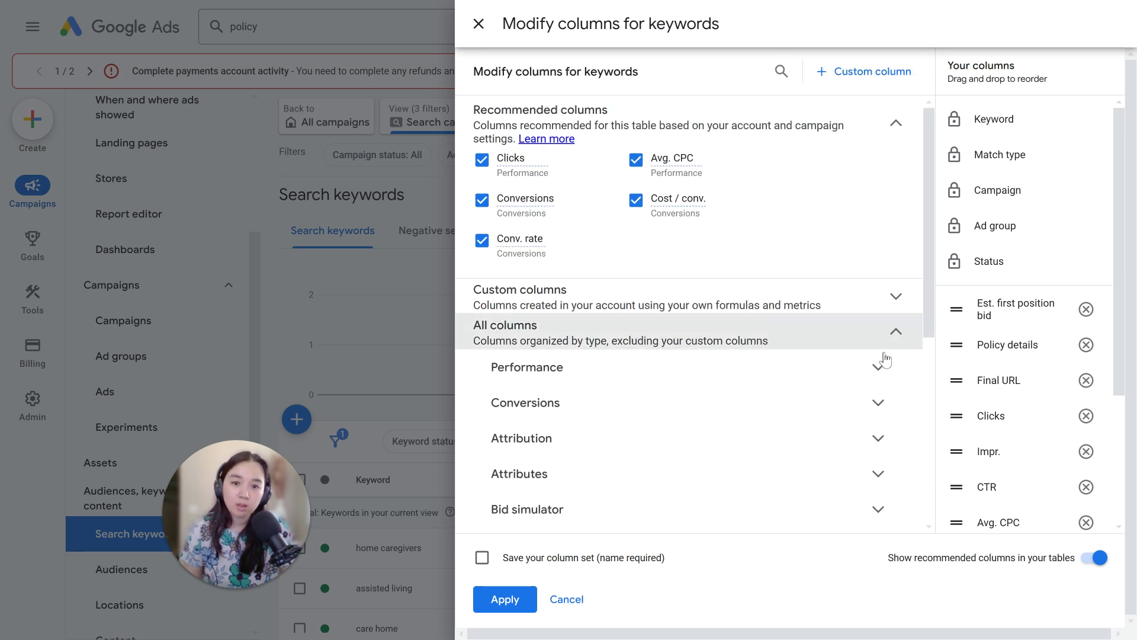
scroll(804, 418, "down", 5)
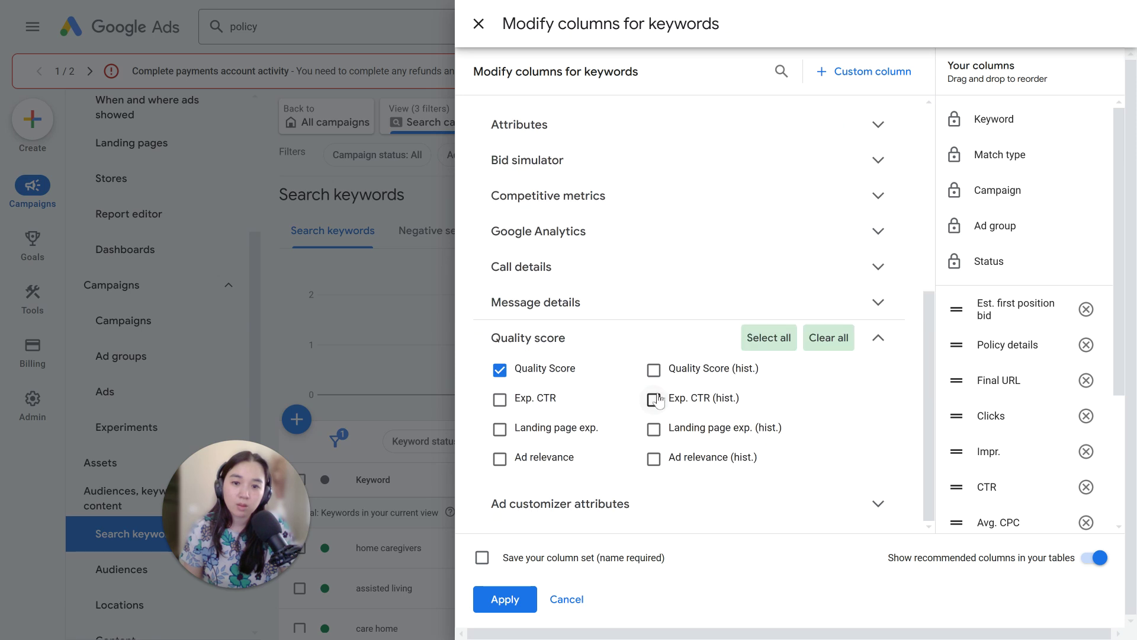
left_click(558, 406)
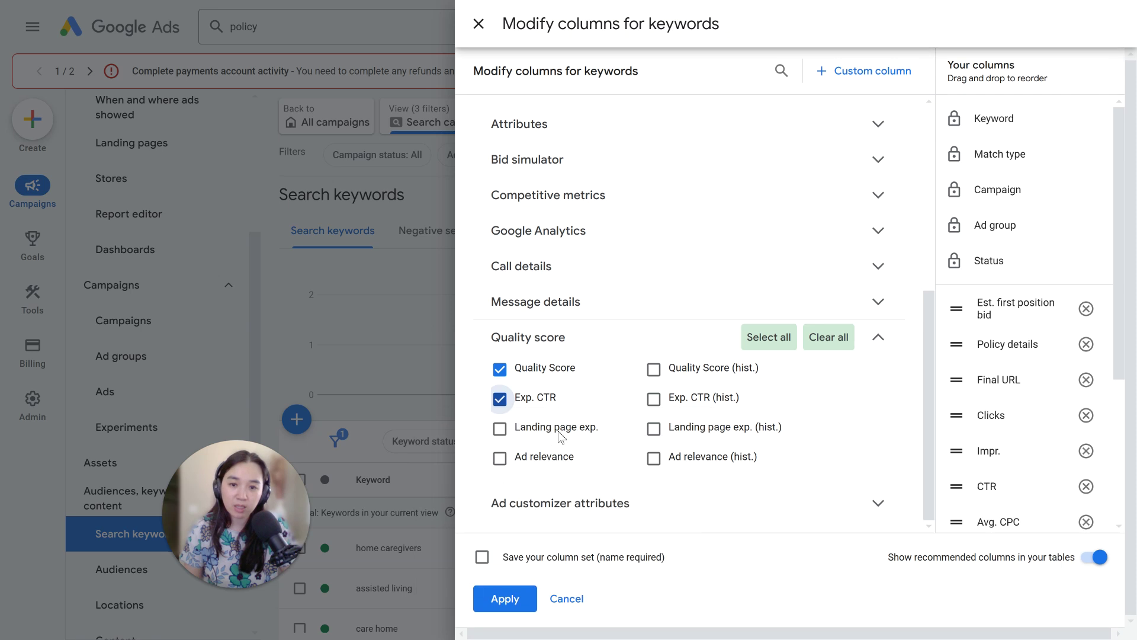
mouse_move(550, 468)
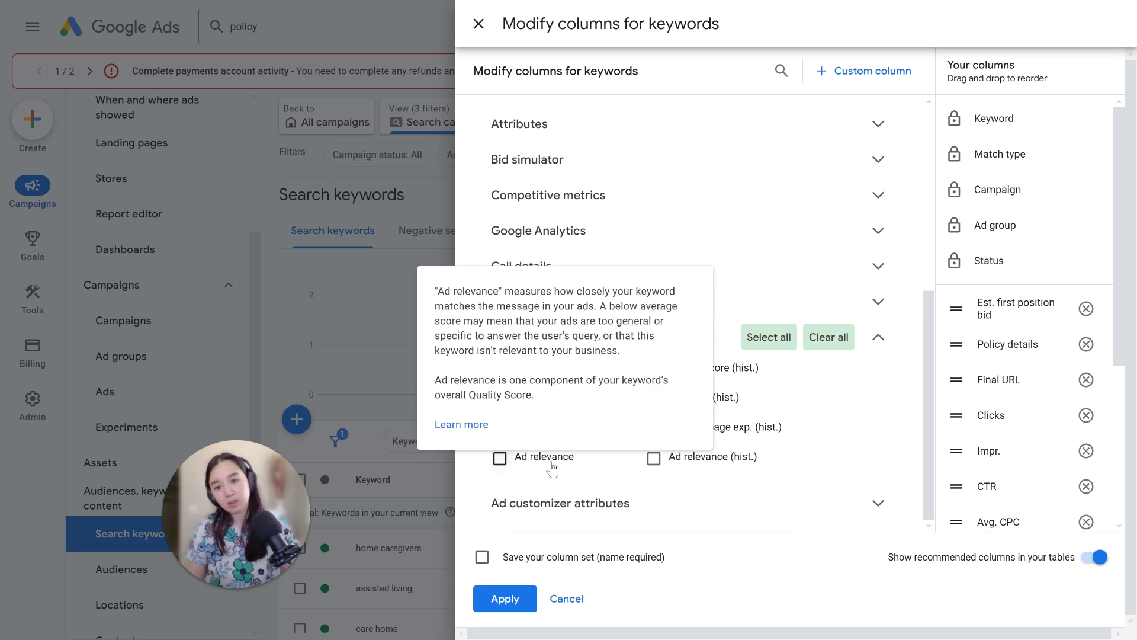
left_click(550, 468)
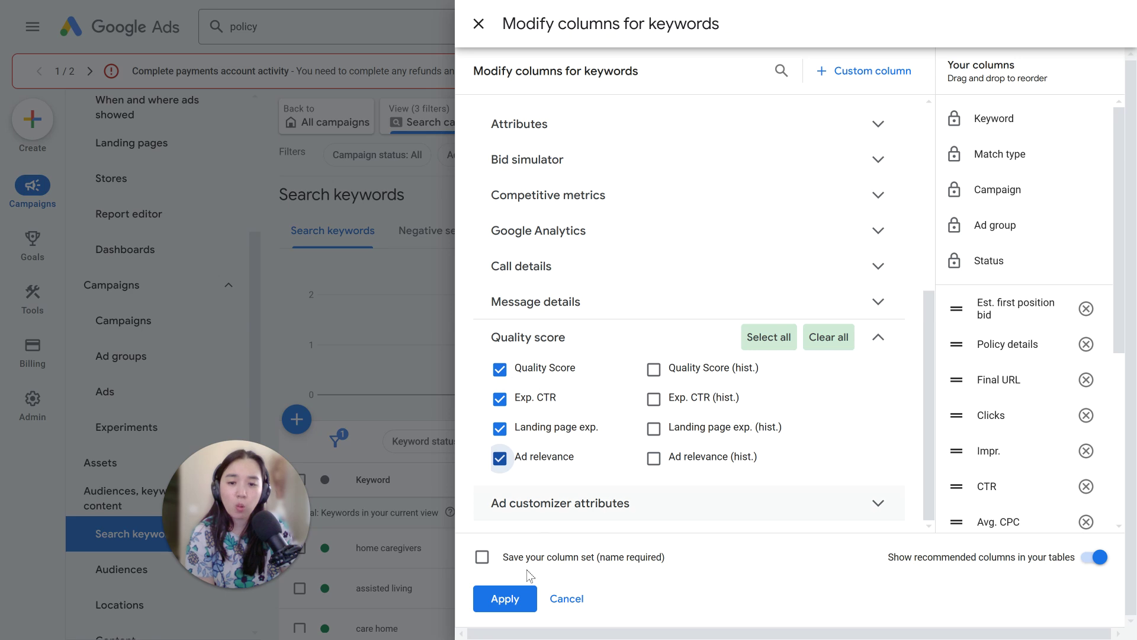
left_click(520, 595)
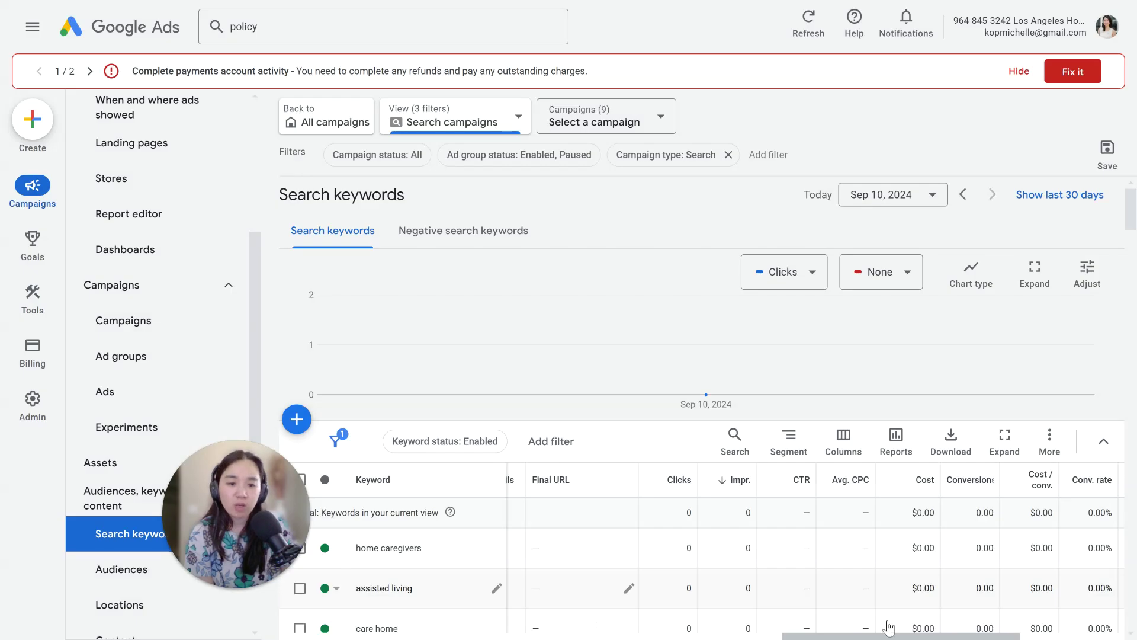
Scroll the keyword table right to check that the Quality Score, Exp. CTR and Ad relevance values are blank.
left_click_drag(924, 636, 1029, 635)
scroll(1022, 490, "down", 5)
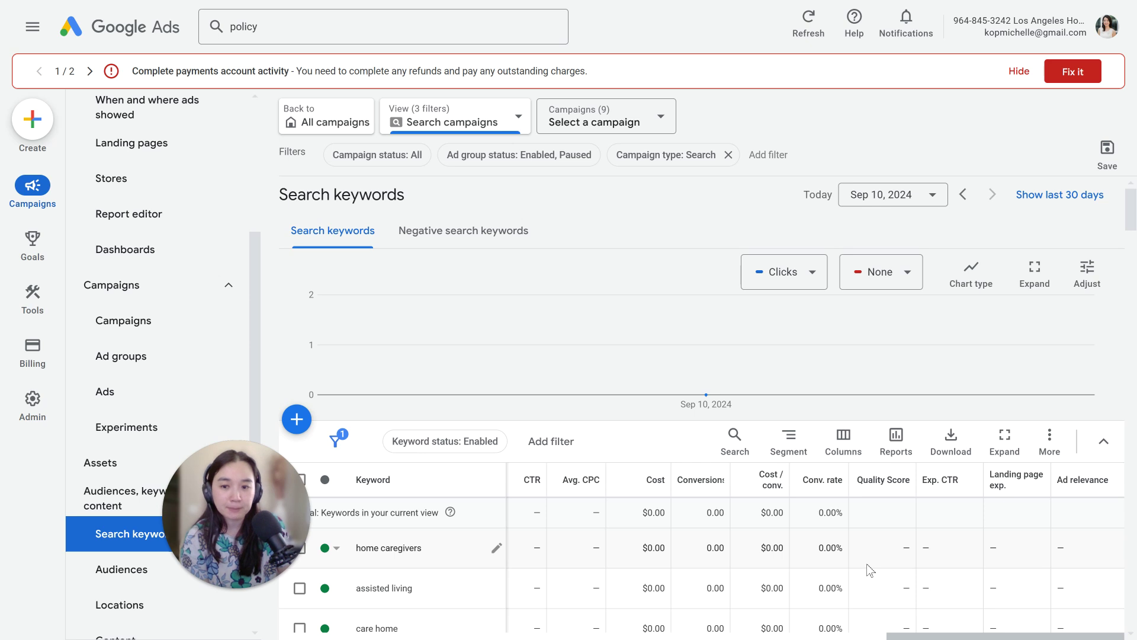
scroll(894, 545, "down", 3)
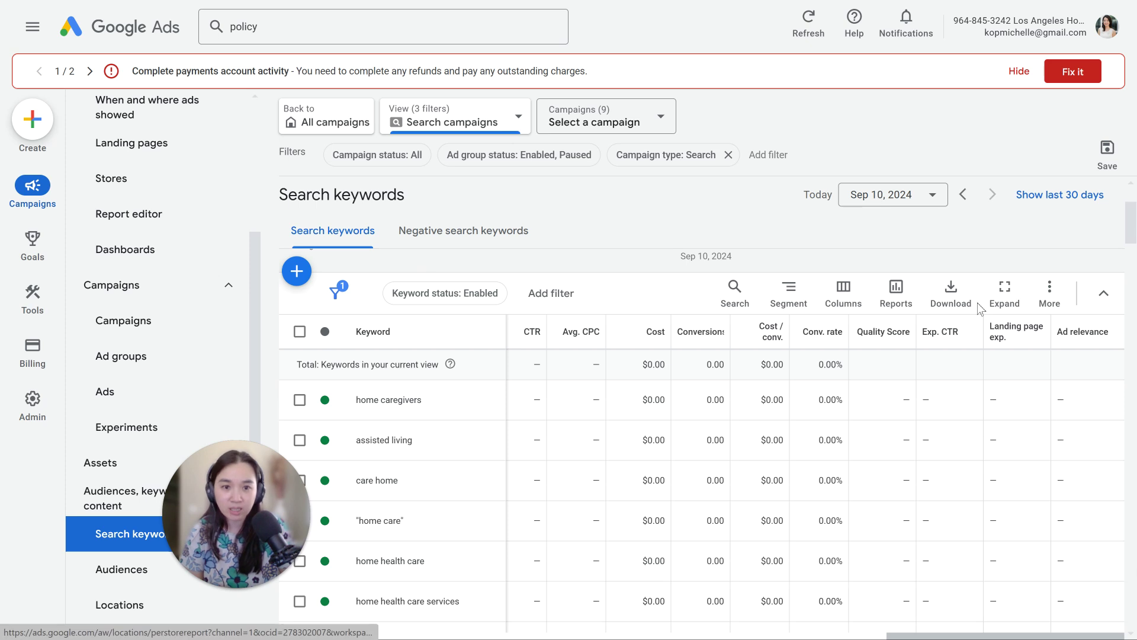
left_click_drag(309, 529, 1037, 557)
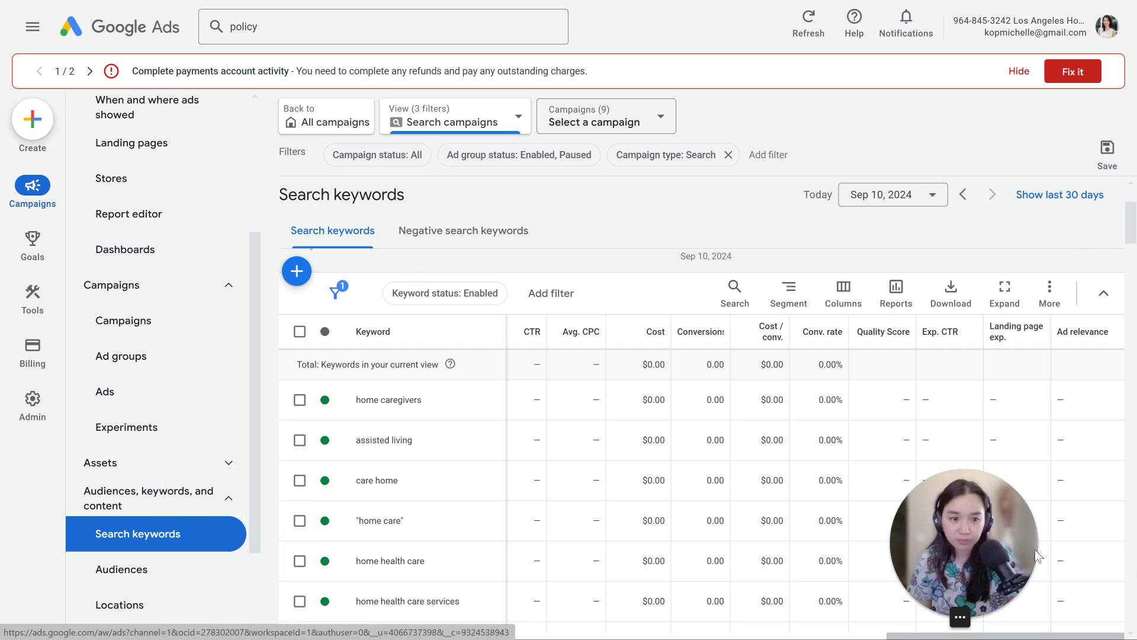
scroll(221, 464, "down", 2)
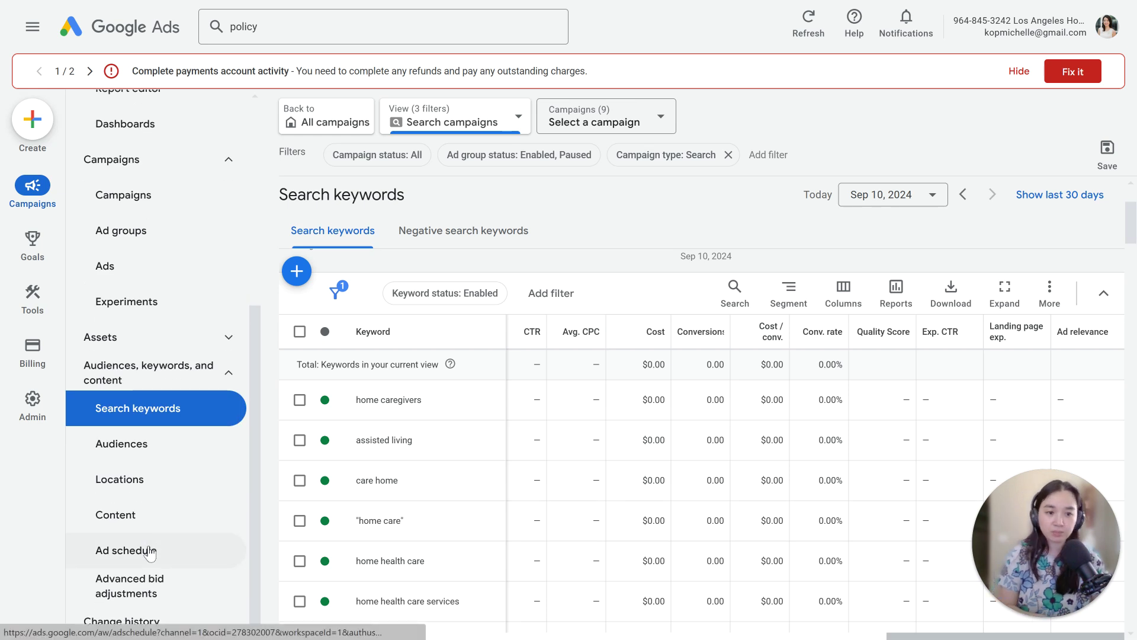
Open Ad schedule and widen Day & time to read hours like OLD_HaloCC's 4:30 AM–10:00 PM.
left_click(150, 552)
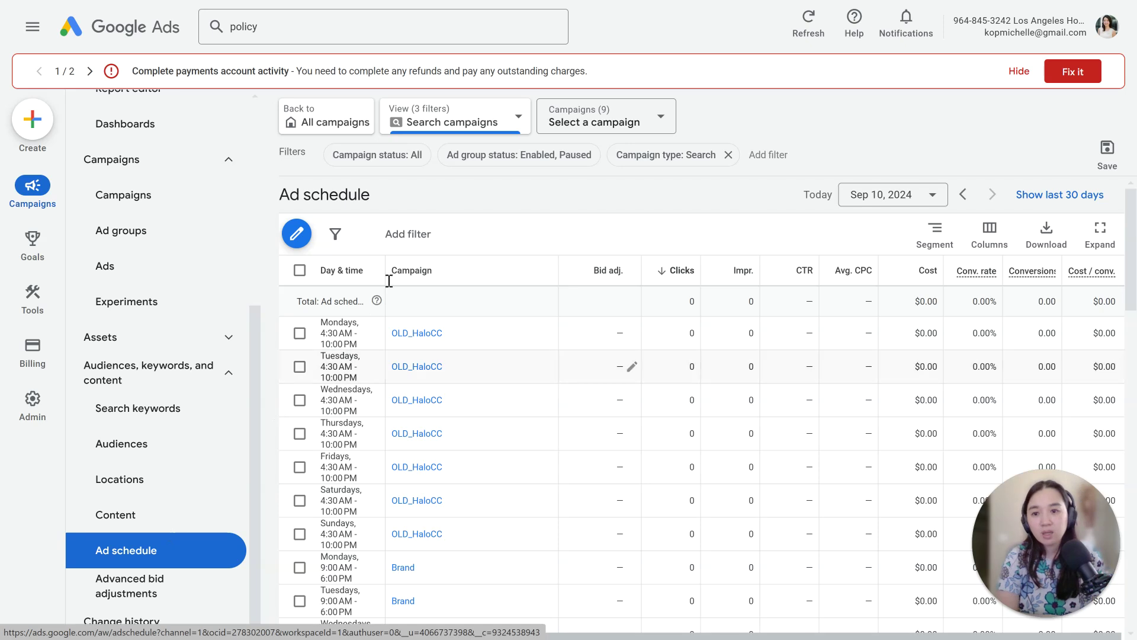
left_click_drag(386, 278, 474, 295)
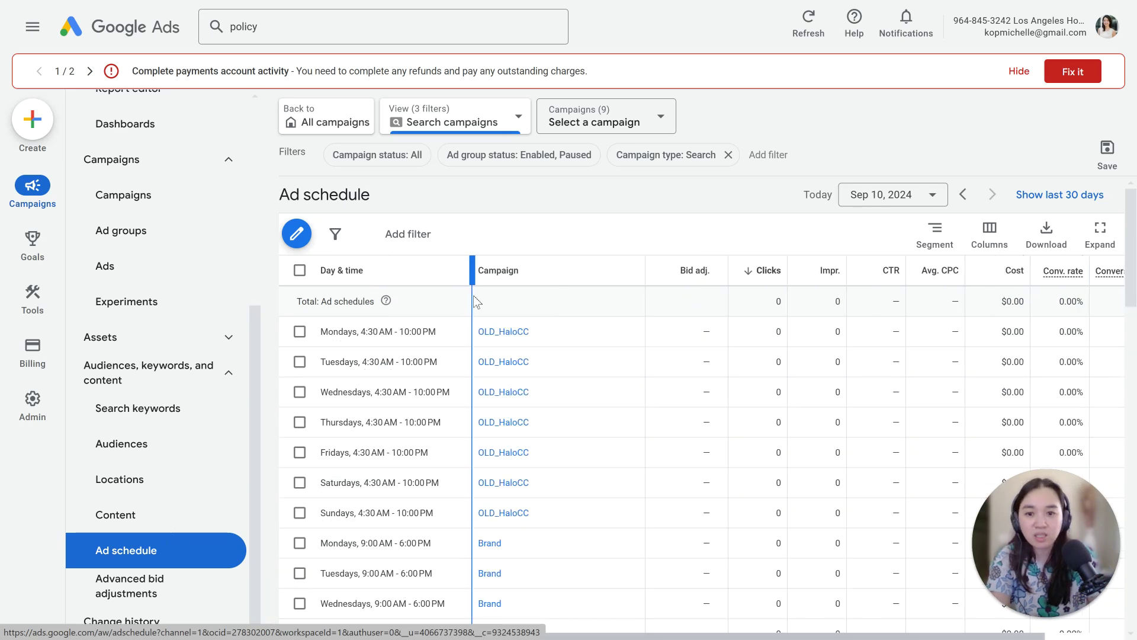
left_click_drag(474, 295, 482, 332)
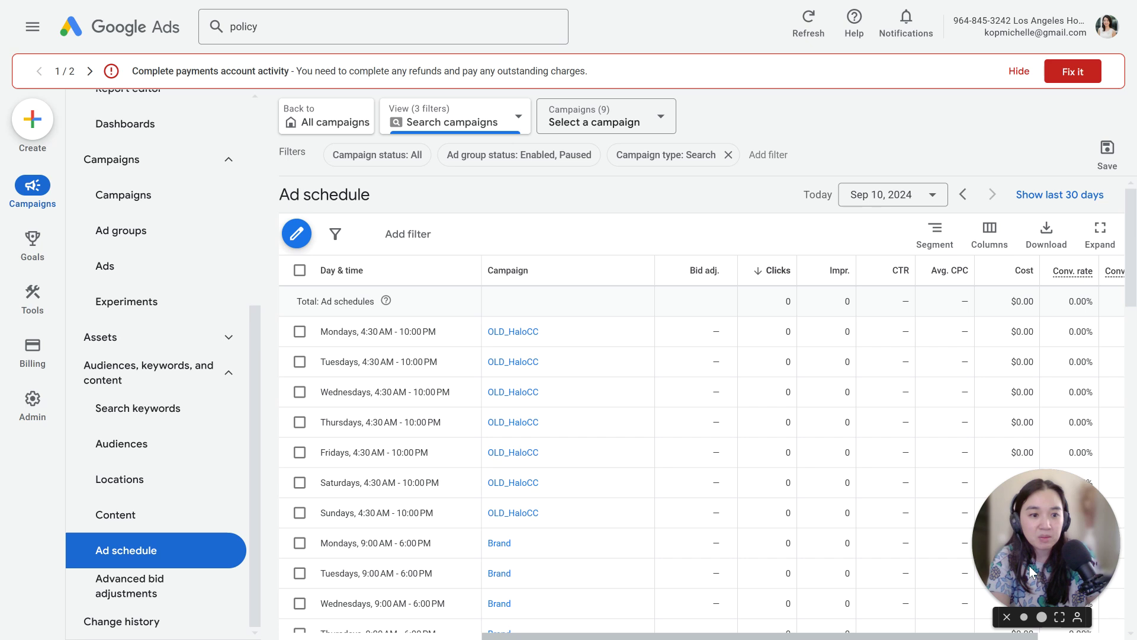
left_click_drag(1030, 566, 1054, 528)
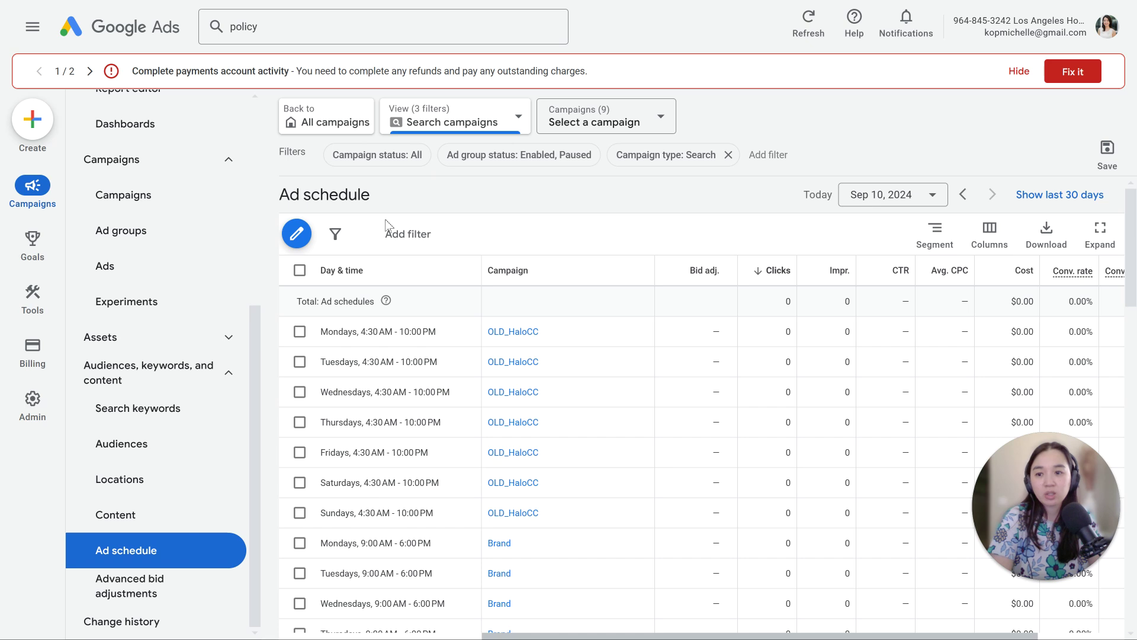
scroll(216, 291, "up", 5)
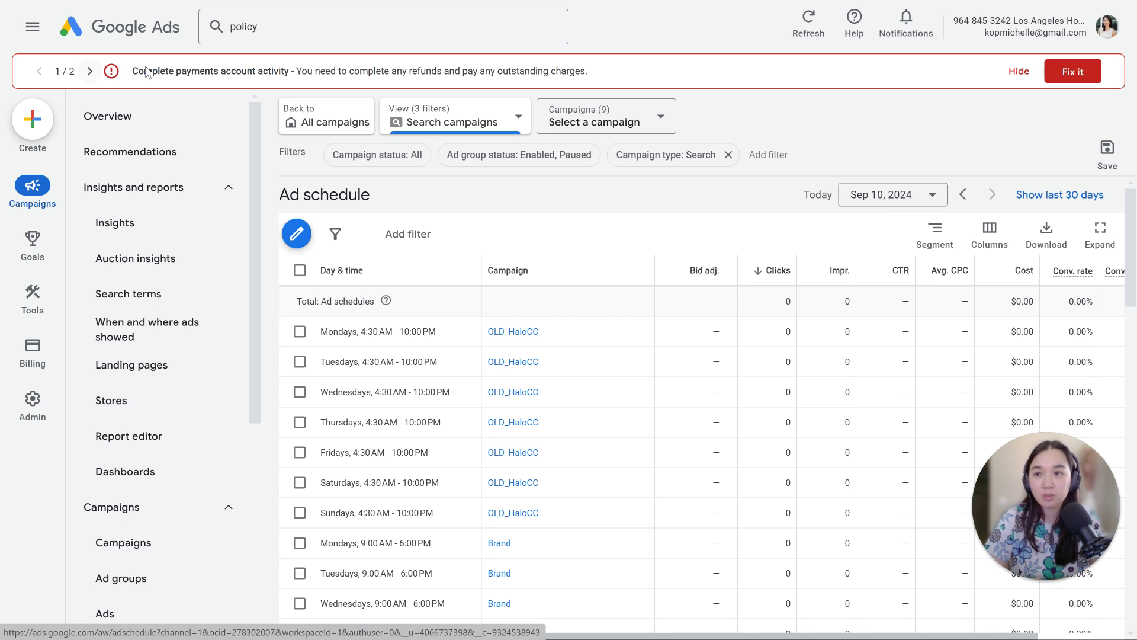
left_click_drag(137, 72, 547, 82)
left_click(547, 81)
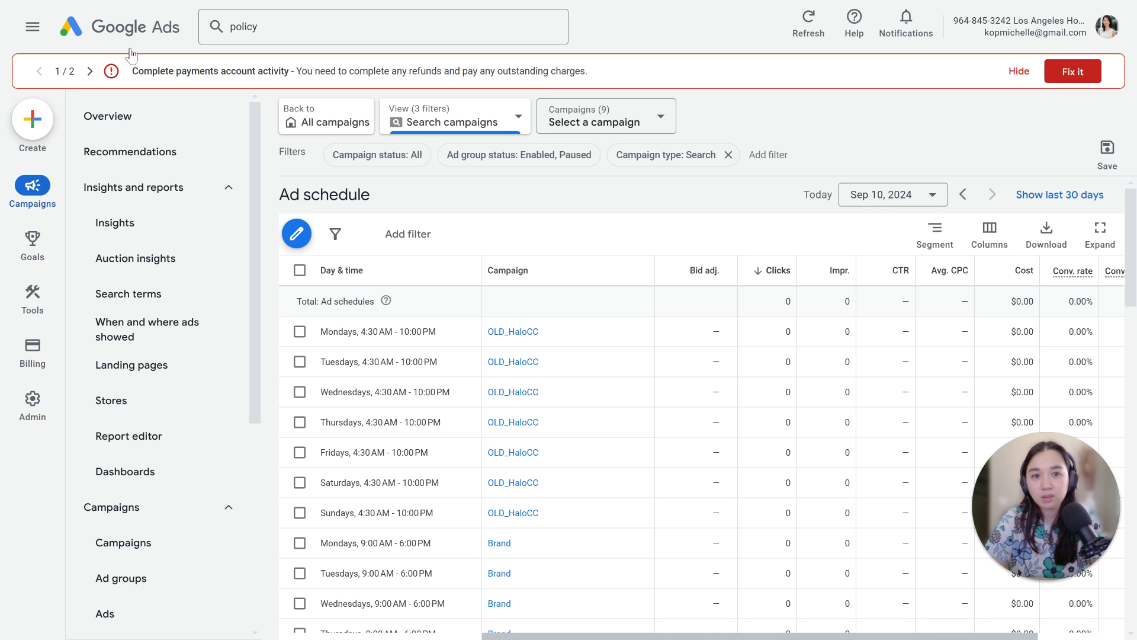
left_click(89, 72)
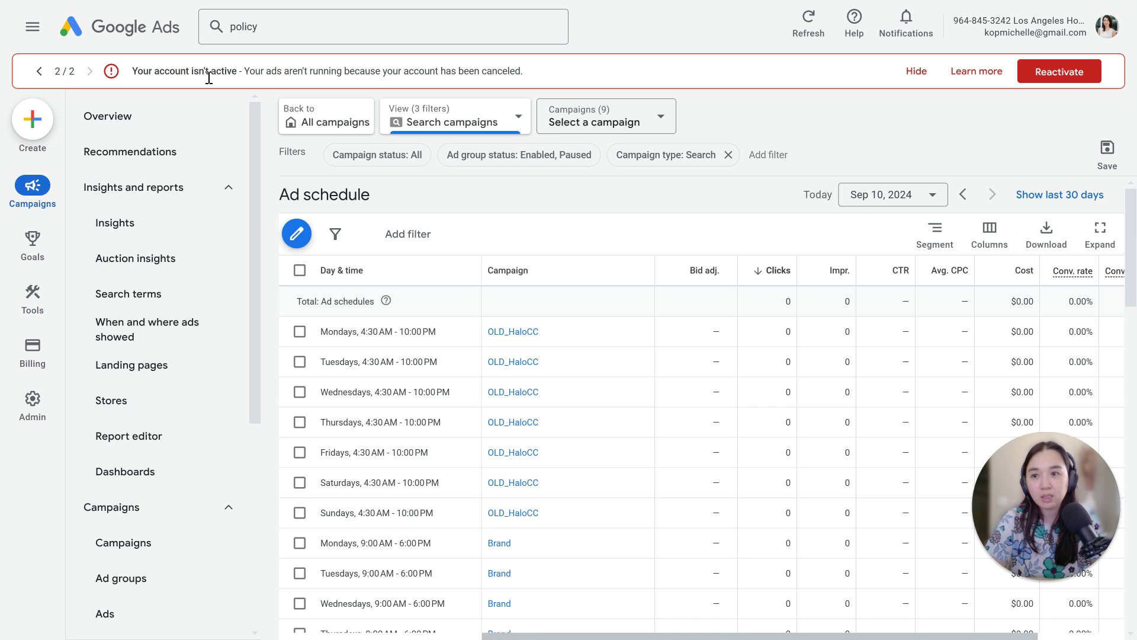
left_click_drag(211, 71, 614, 73)
left_click(618, 62)
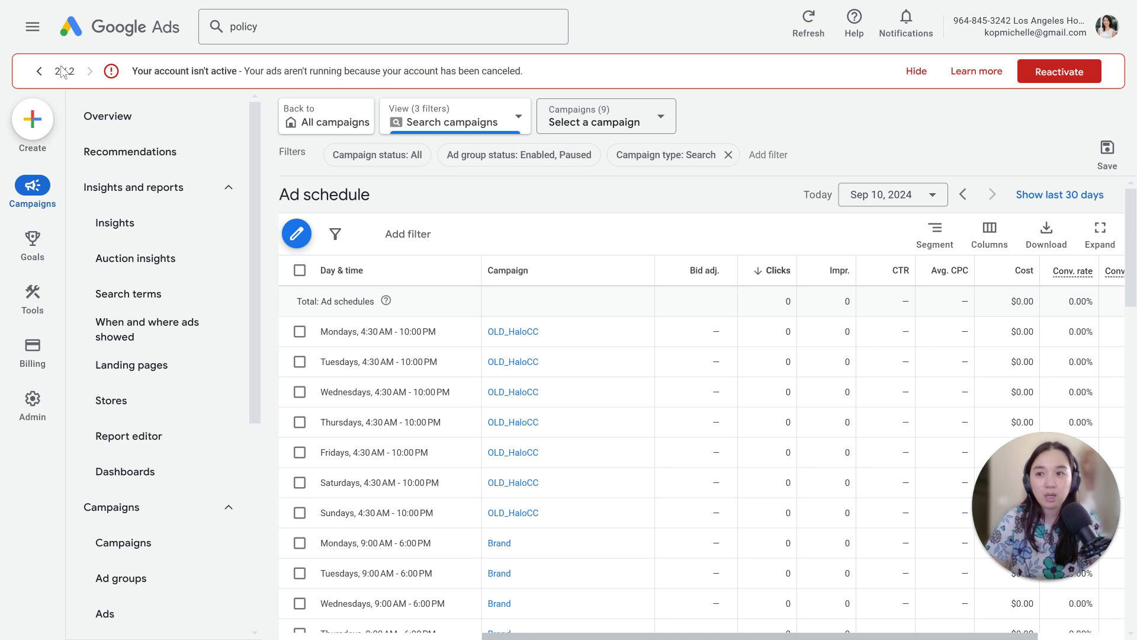
left_click(39, 71)
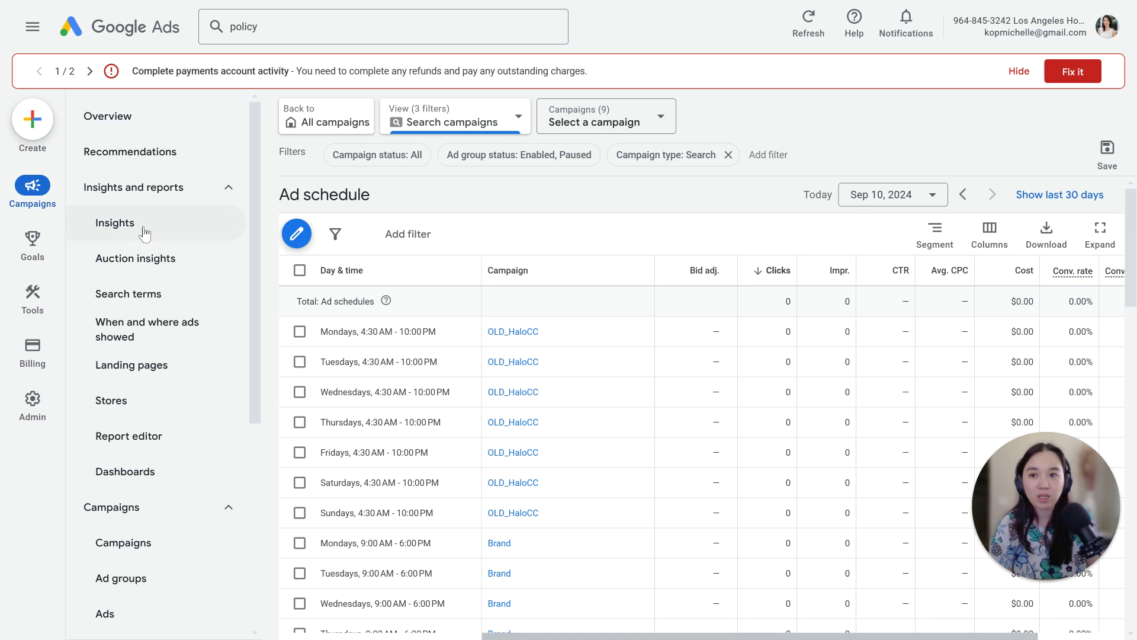
scroll(181, 329, "down", 7)
scroll(188, 329, "up", 7)
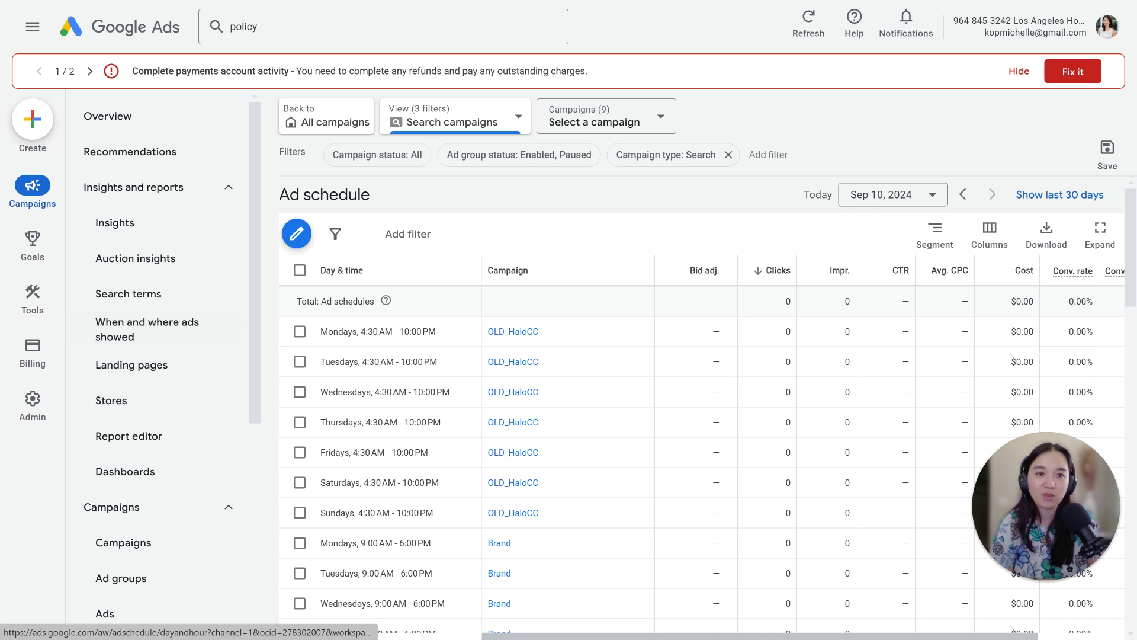